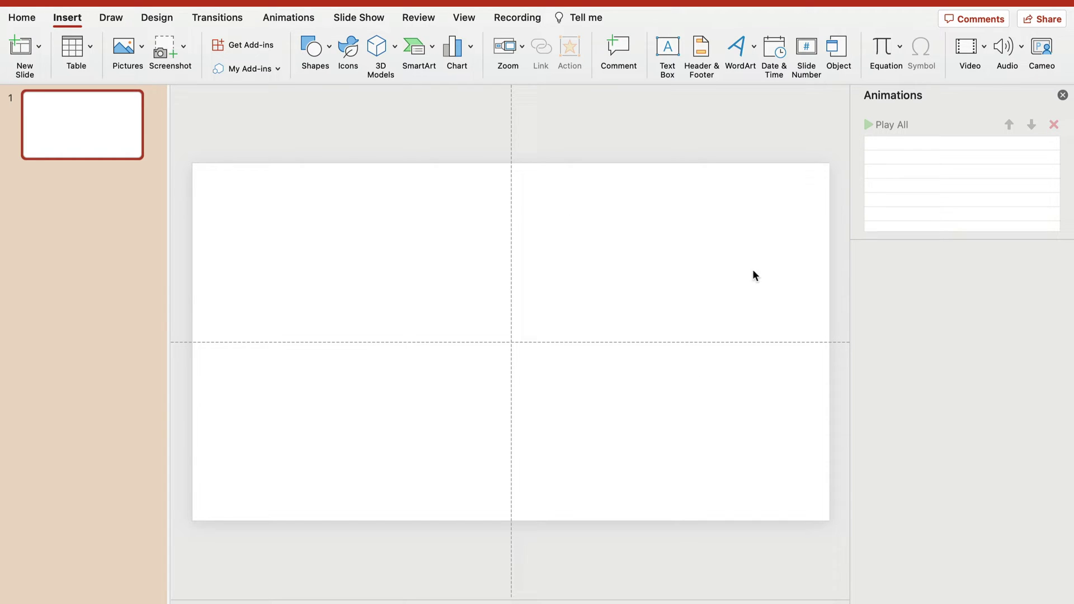
- Add a text box at the top of the slide containing 'What country is it?'
left_click(1063, 95)
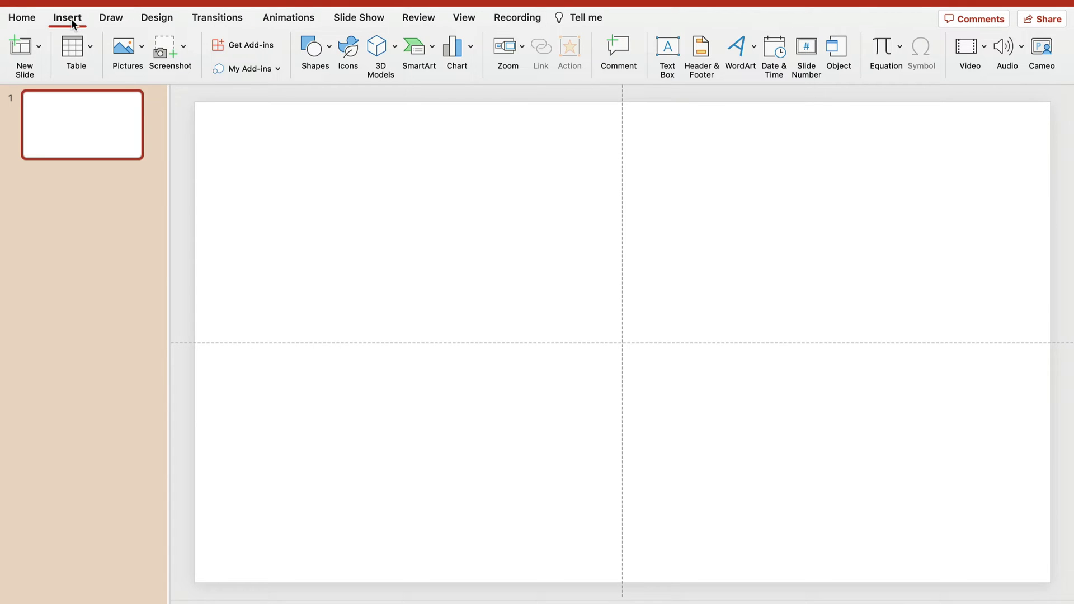
left_click(667, 47)
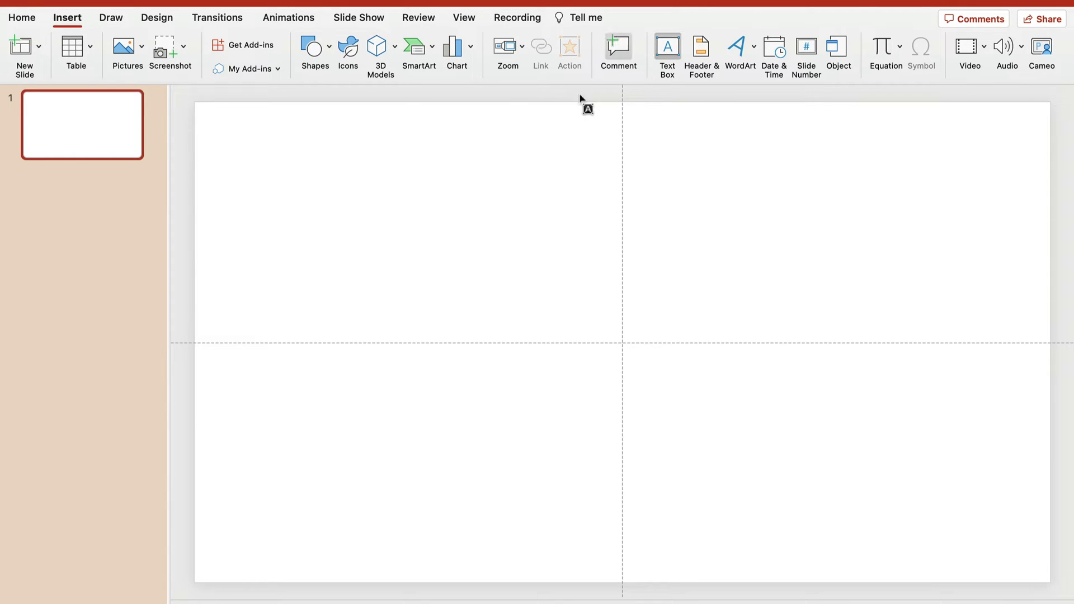
mouse_move(324, 134)
left_mouse_down()
mouse_move(721, 187)
mouse_move(829, 188)
left_mouse_up()
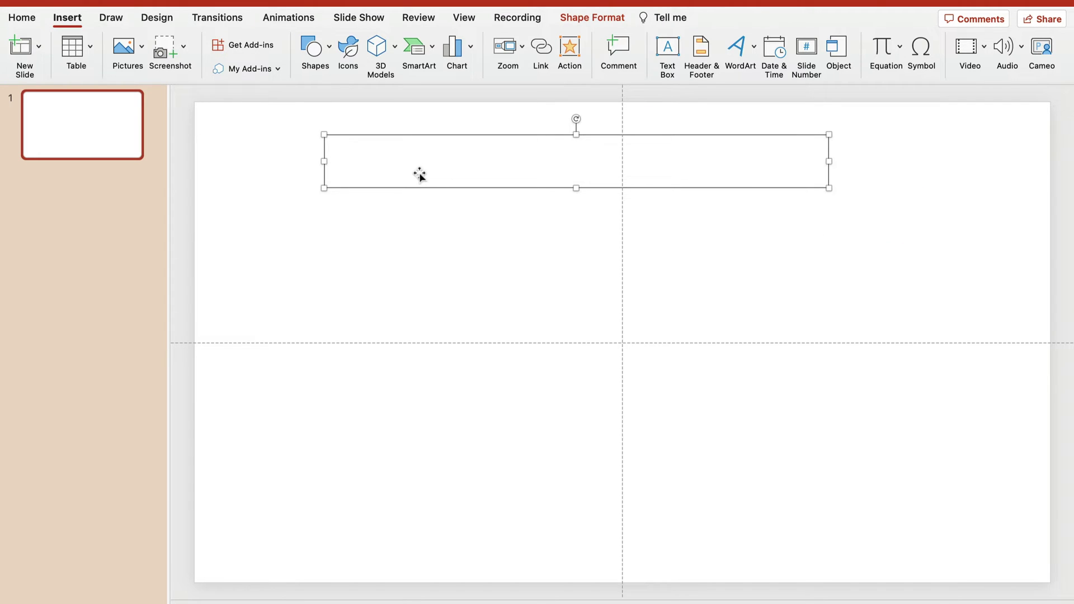
type("What country is it?")
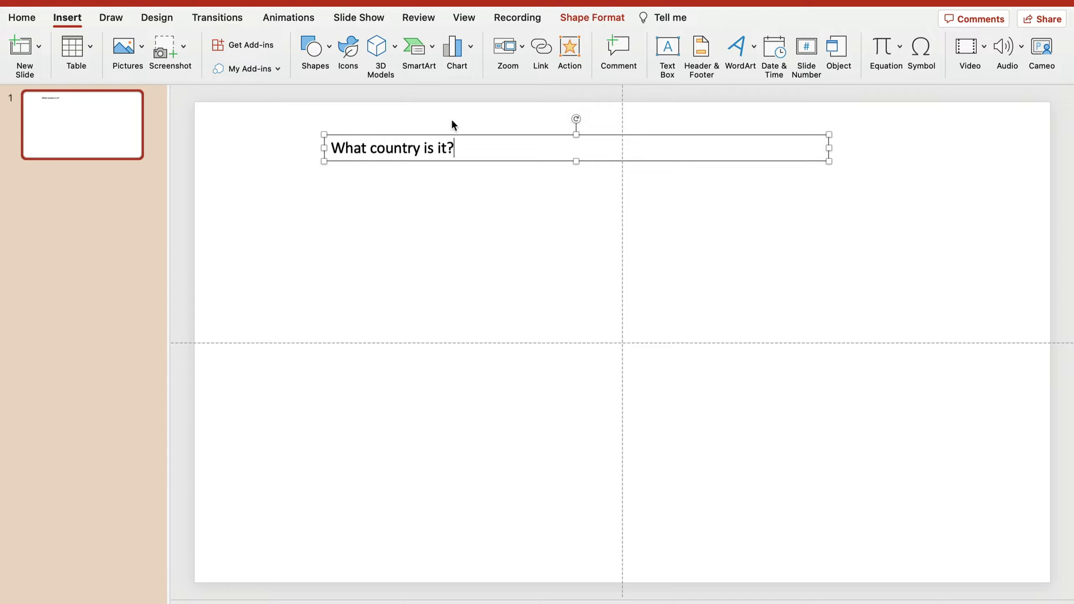
left_click_drag(614, 162, 642, 149)
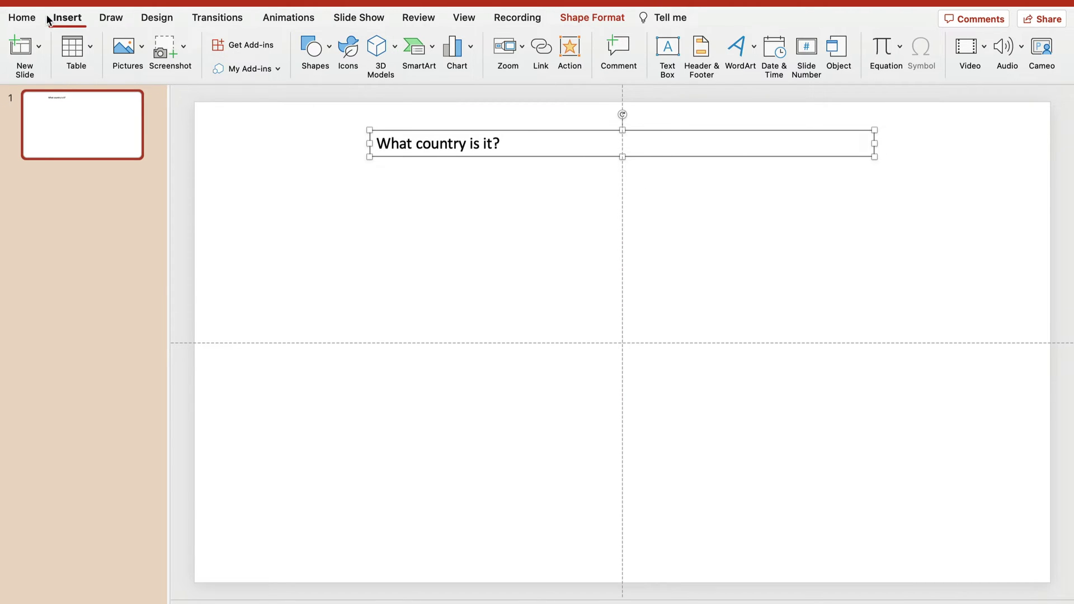
- Centre the question text, enlarge it to 40 pt and settle the box in place
left_click(22, 17)
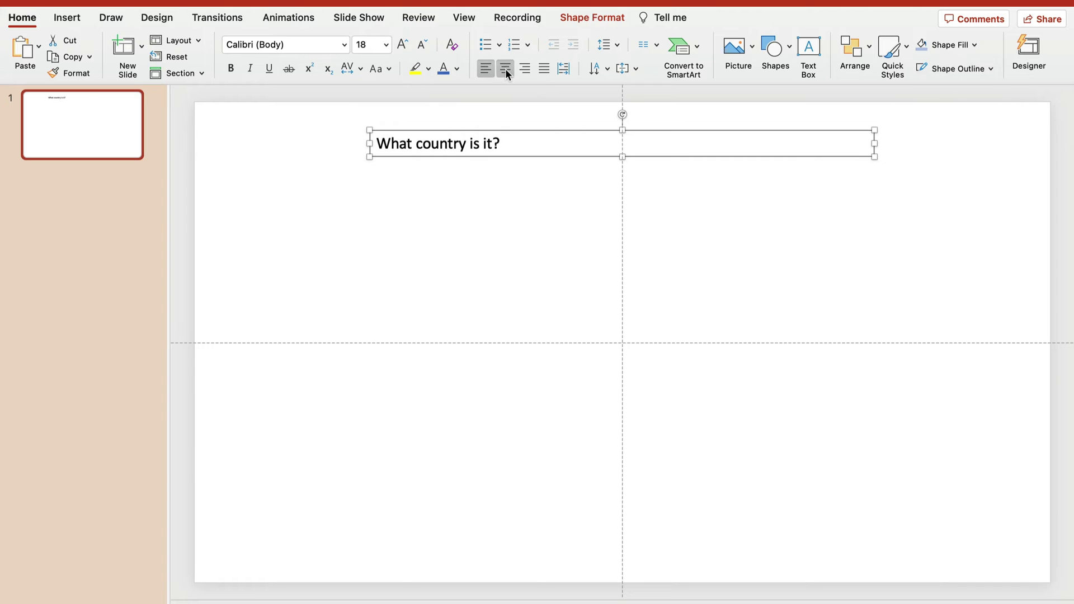
left_click(506, 74)
left_click(405, 47)
left_click(404, 47)
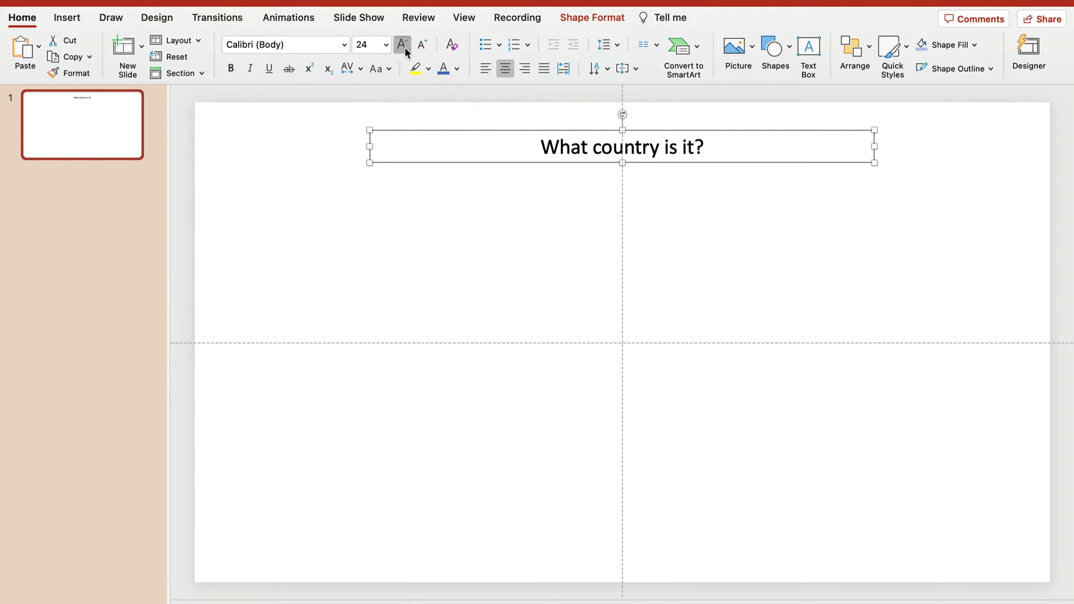
left_click(404, 47)
left_click(404, 47)
left_click(404, 47)
left_click(404, 47)
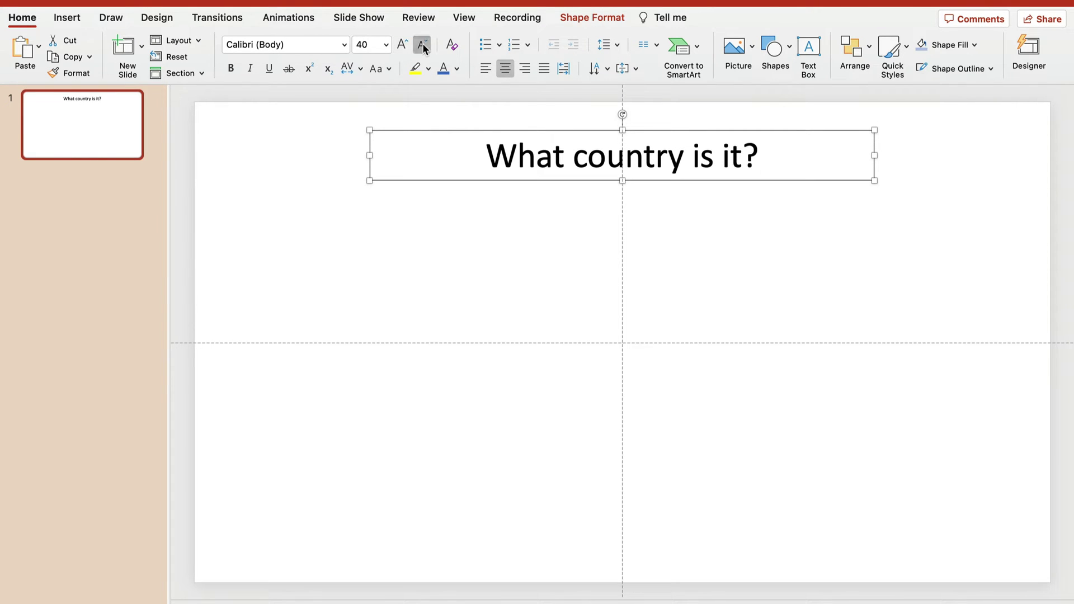
left_click(423, 49)
left_click(404, 47)
left_click_drag(729, 179, 729, 186)
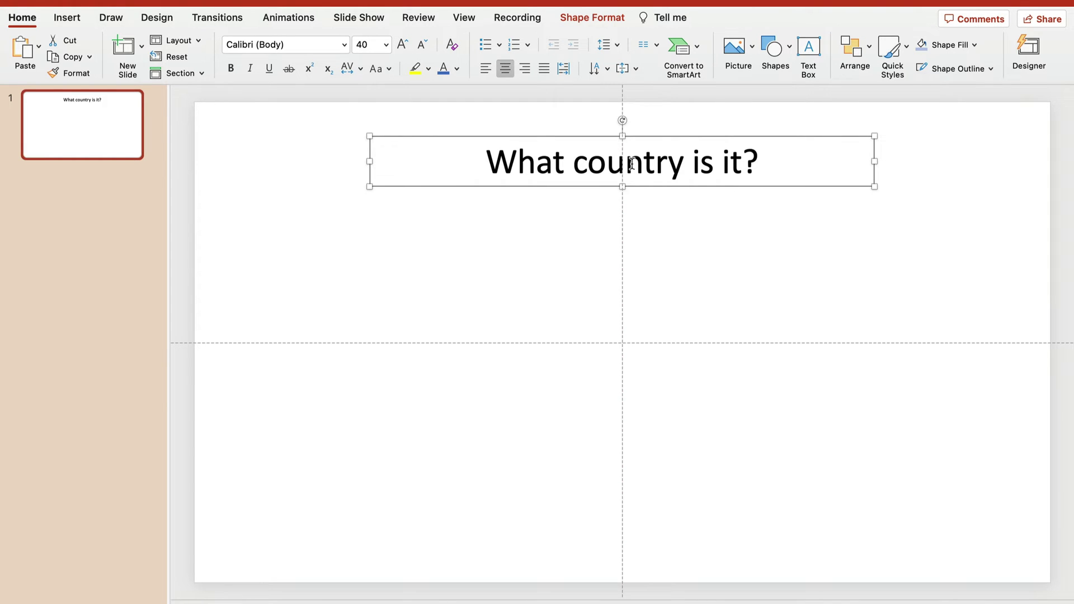
left_click_drag(659, 136, 659, 129)
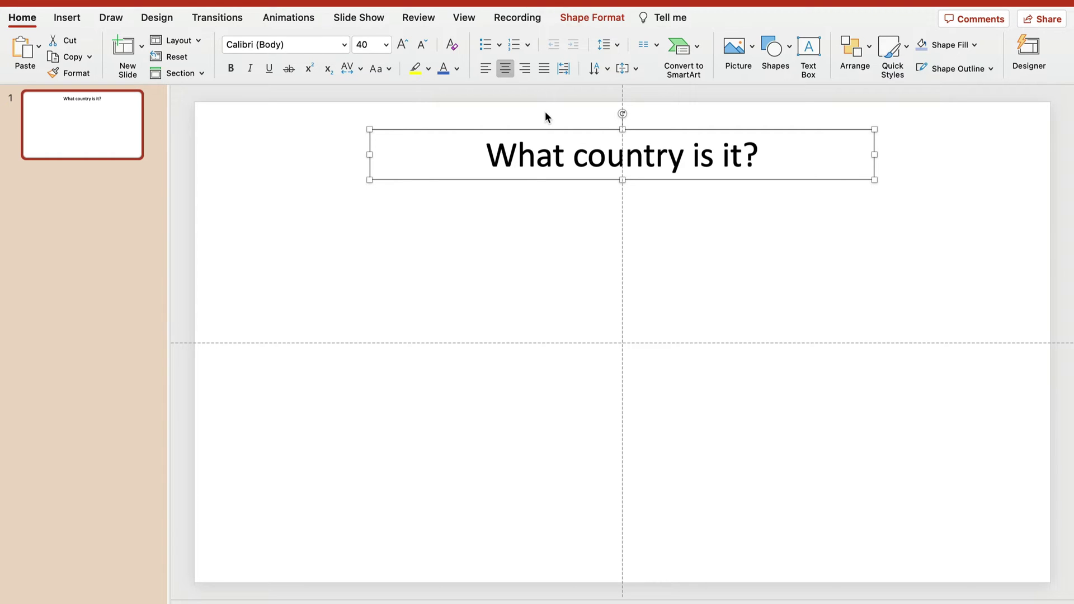
left_click(311, 124)
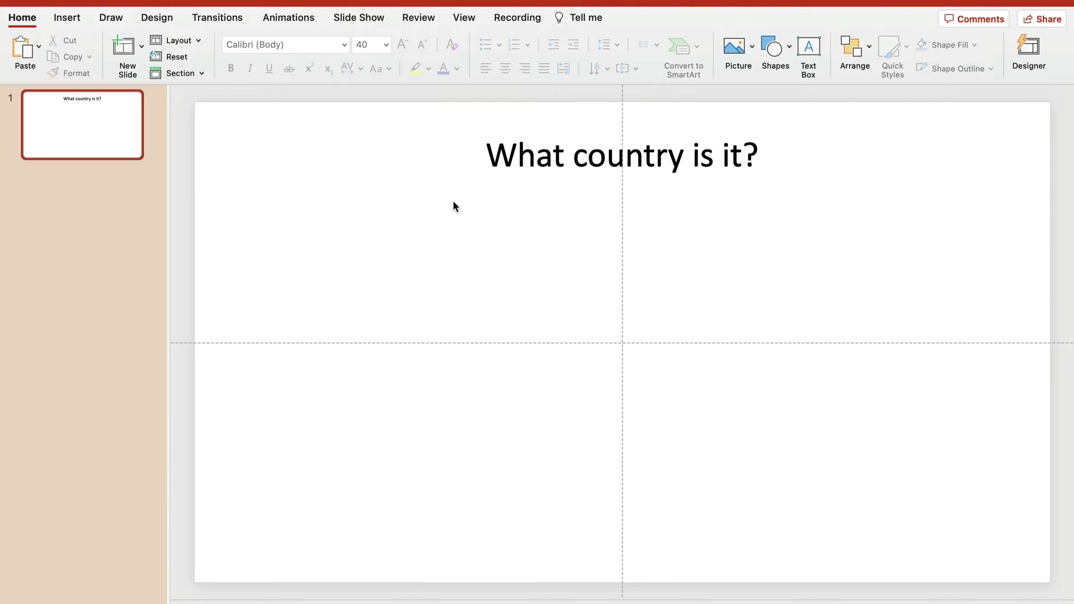
- Paste the Valletta photo, shrink it and move it below the title
mouse_move(542, 185)
left_mouse_down()
mouse_move(544, 243)
mouse_move(546, 172)
left_mouse_up()
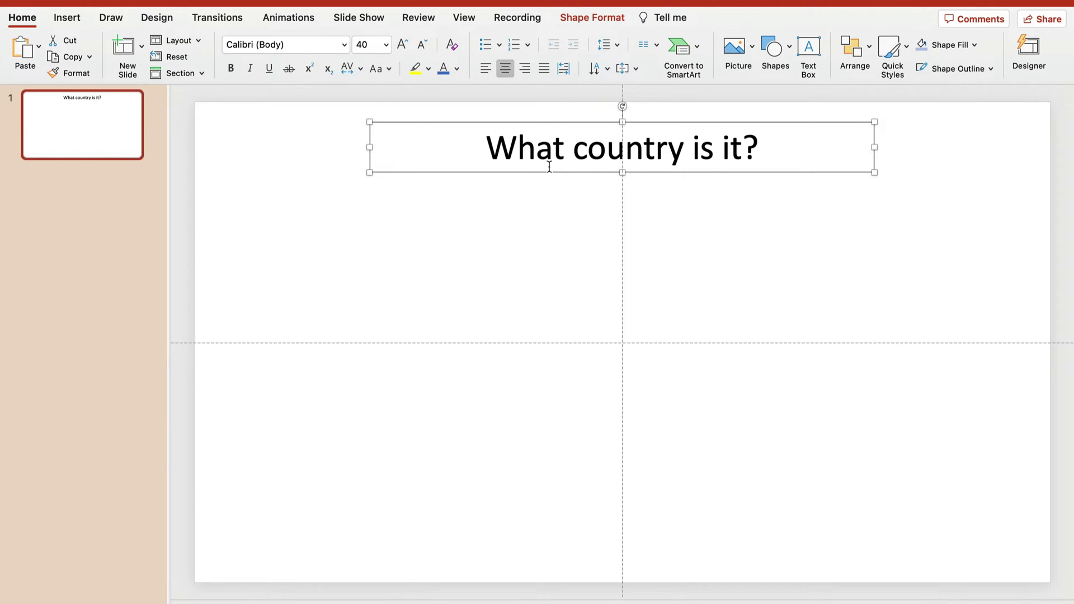
key("super+v")
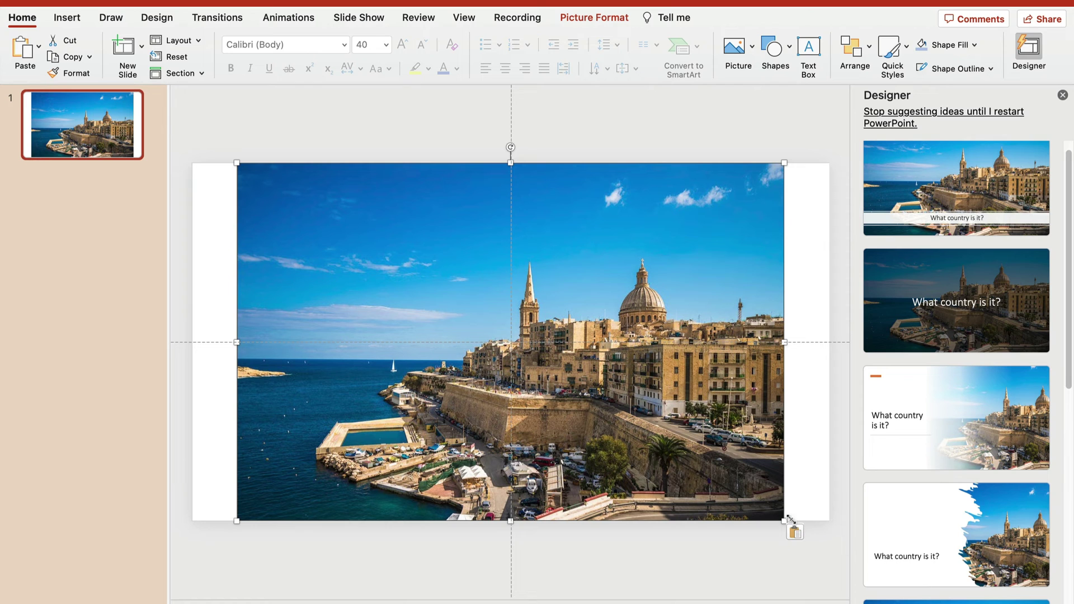
left_click_drag(784, 520, 523, 349)
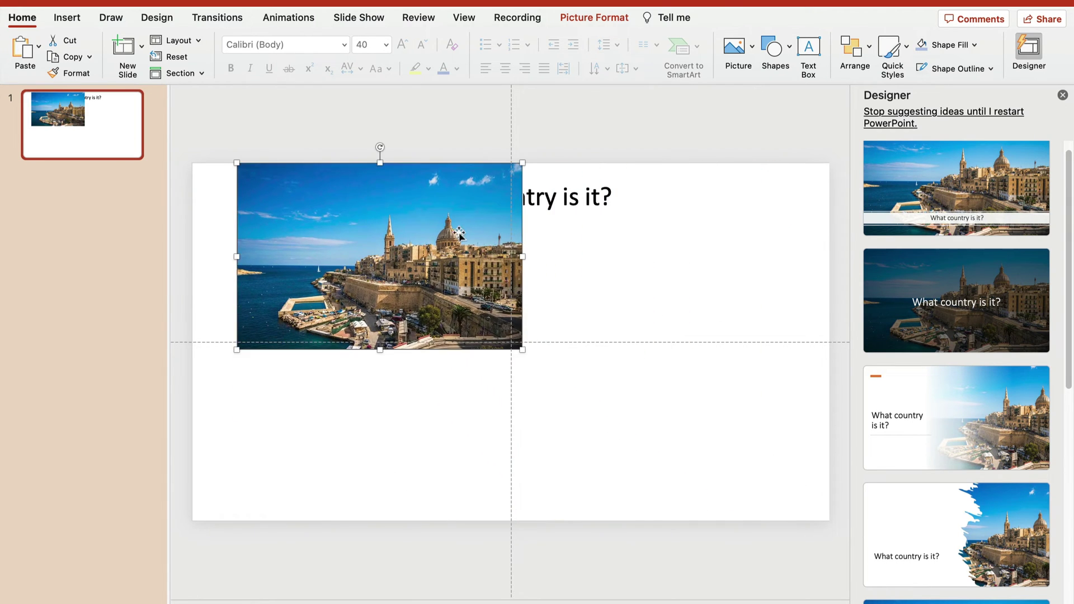
left_click_drag(459, 232, 590, 285)
left_click(722, 202)
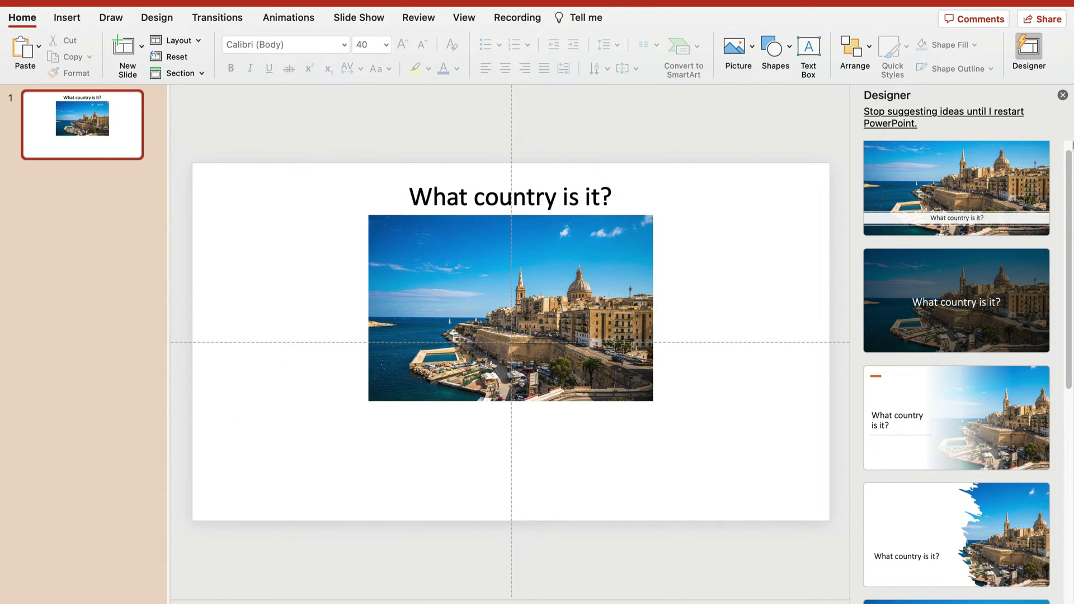
- Close the Designer pane, shrink the photo further and recentre it under the title
left_click(1062, 95)
left_click(811, 419)
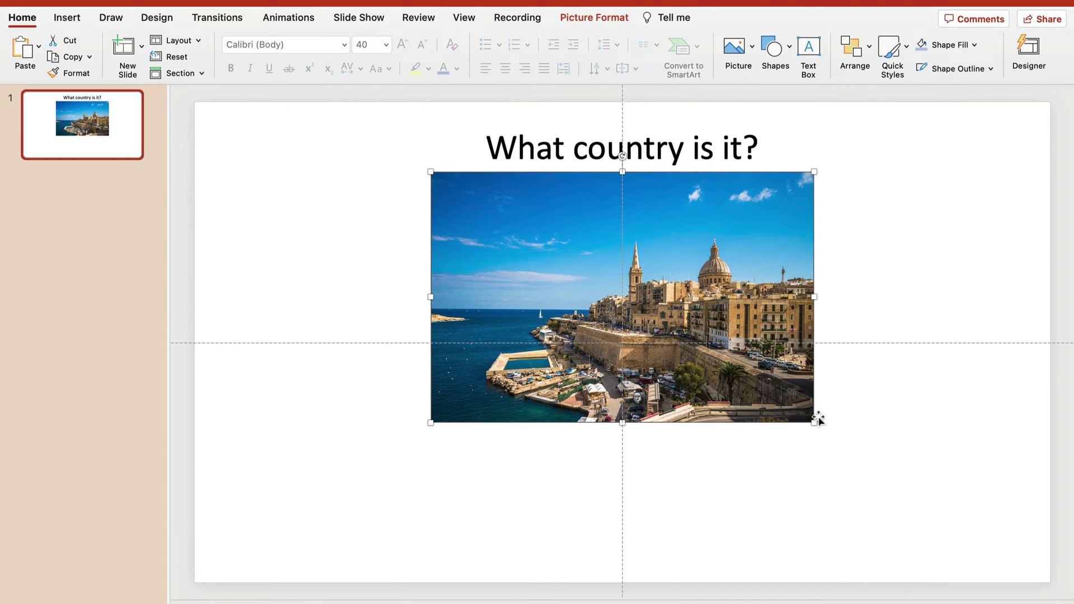
left_click_drag(816, 419, 767, 390)
left_click_drag(693, 260, 715, 274)
left_click(724, 146)
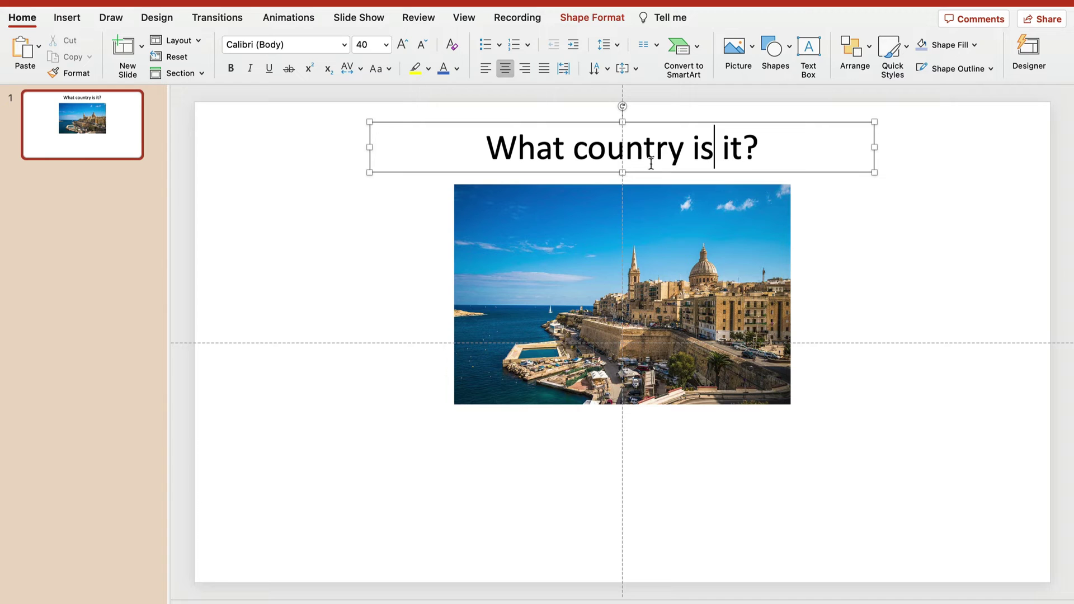
left_click(241, 176)
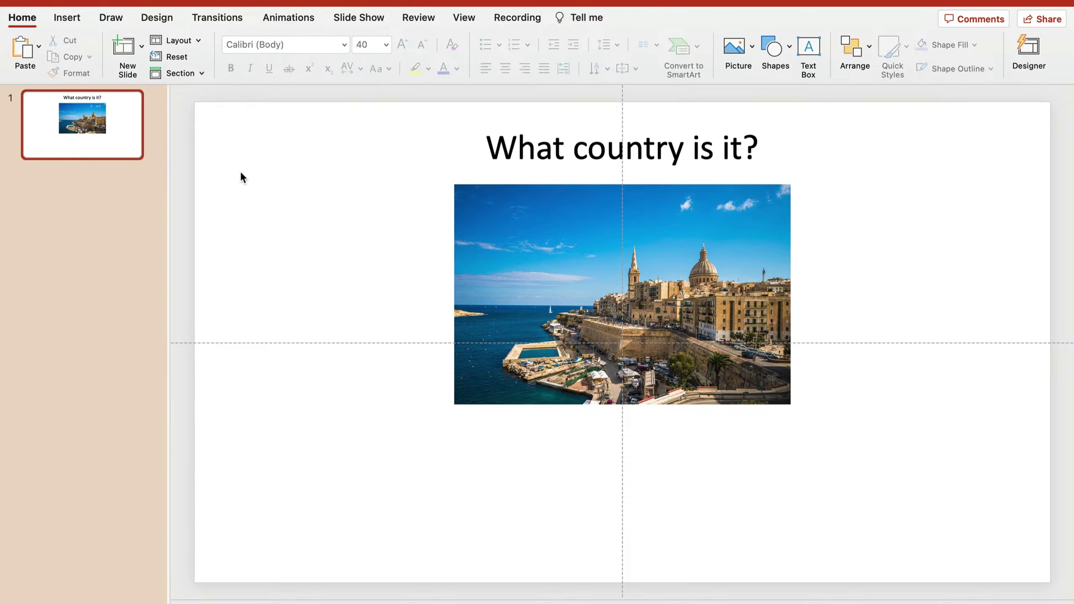
- Draw a rectangle below the photo at the lower left, widened to 16.93 cm
left_click(66, 17)
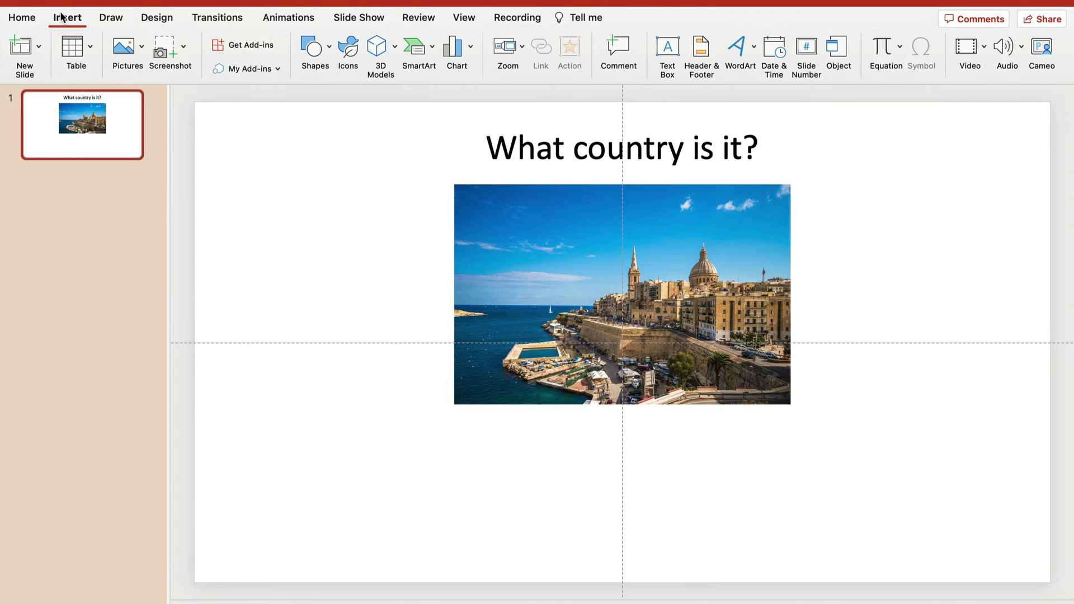
left_click(309, 46)
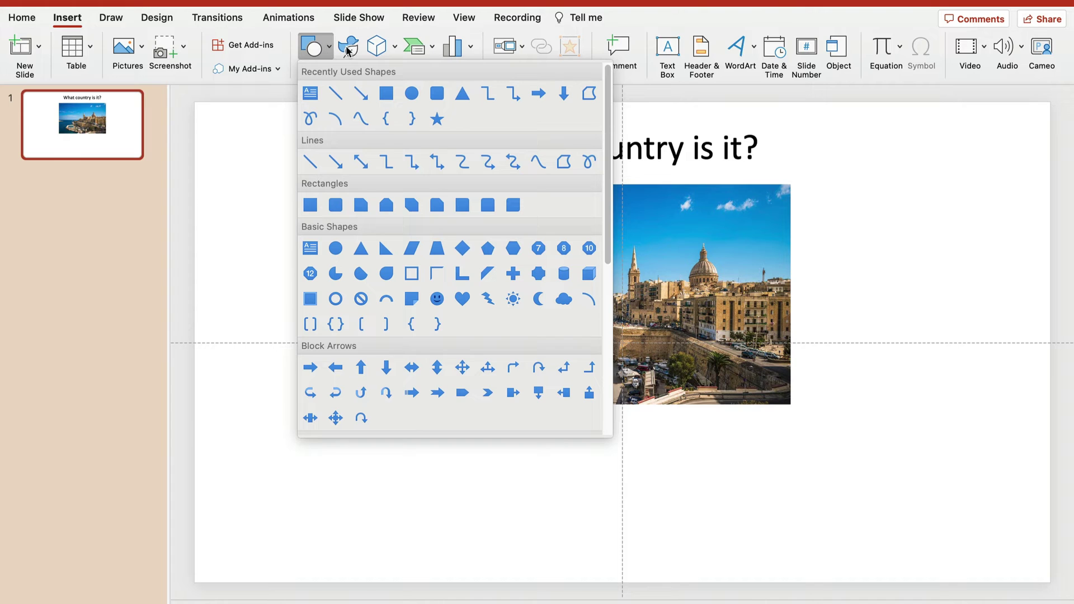
left_click(385, 93)
left_click_drag(253, 421, 623, 491)
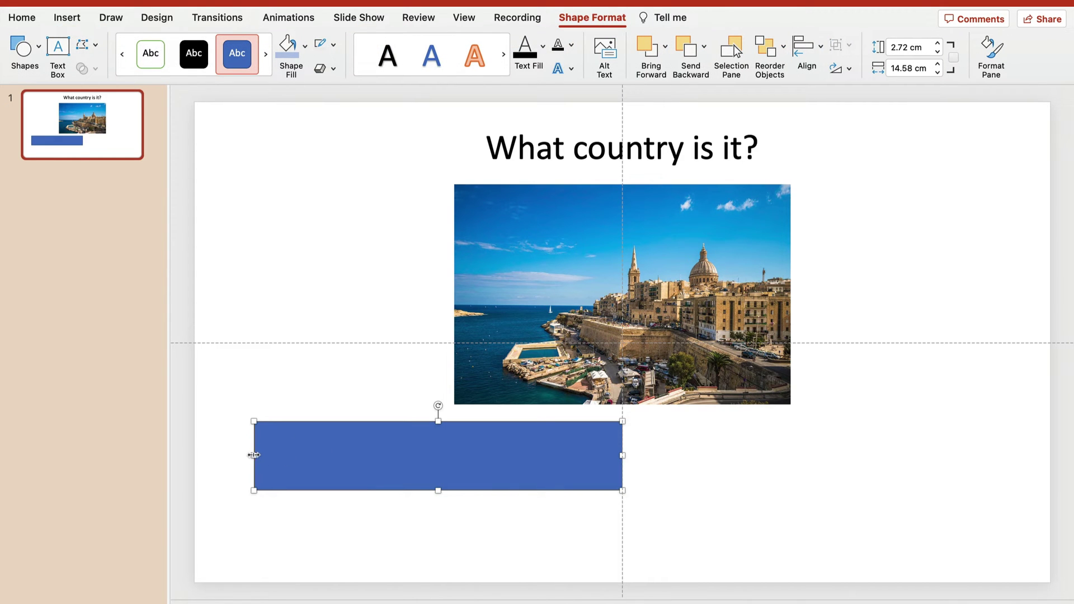
left_click_drag(253, 455, 223, 453)
left_click_drag(469, 455, 472, 450)
left_click_drag(222, 453, 194, 452)
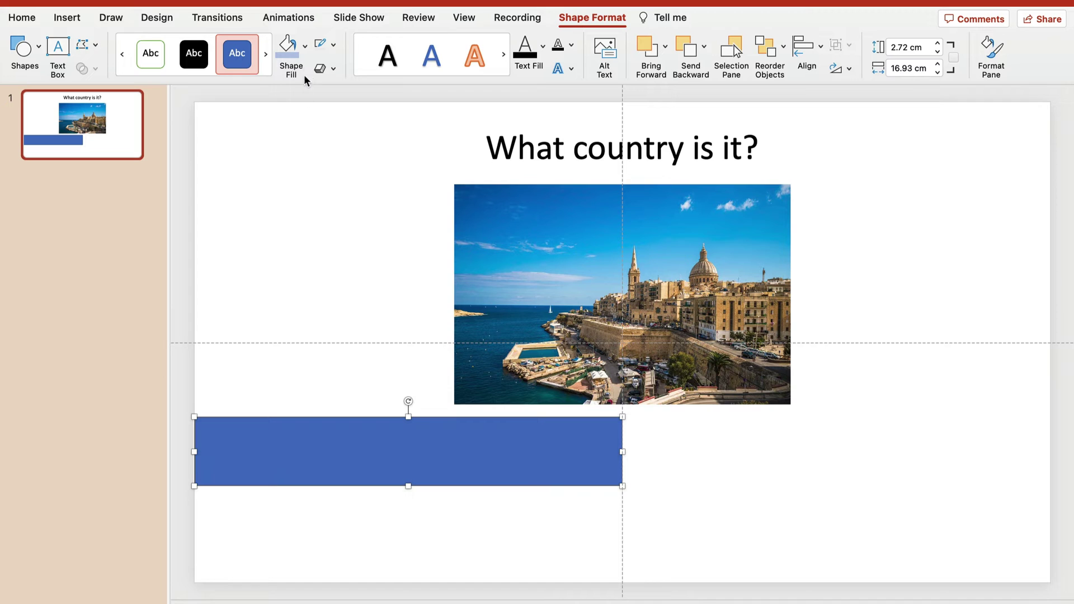
- Fill the rectangle red and remove its outline
left_click(304, 46)
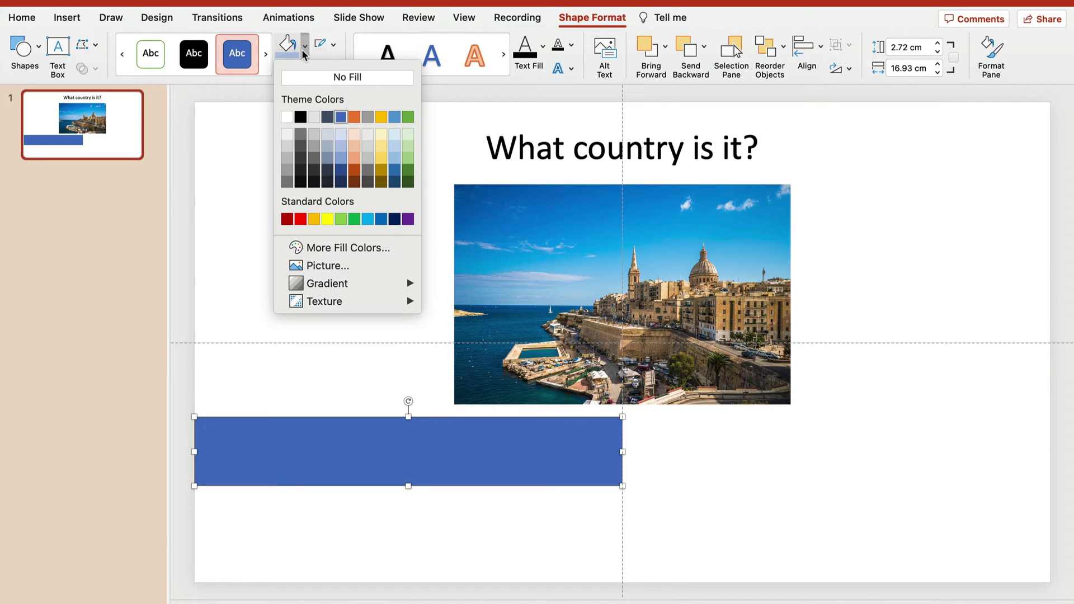
left_click(300, 218)
left_click(305, 45)
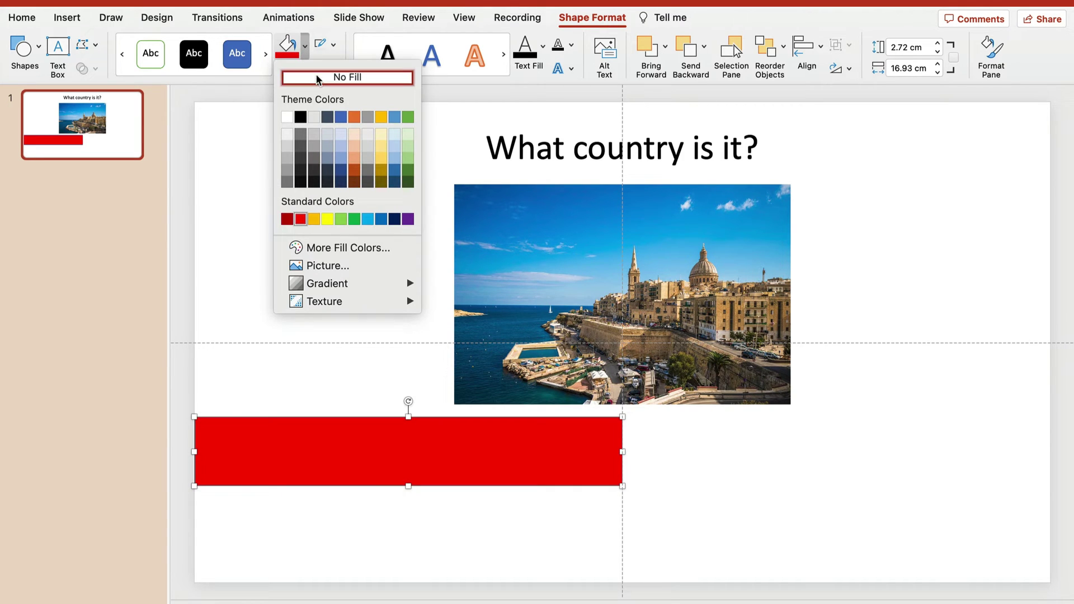
left_click(333, 44)
left_click(332, 44)
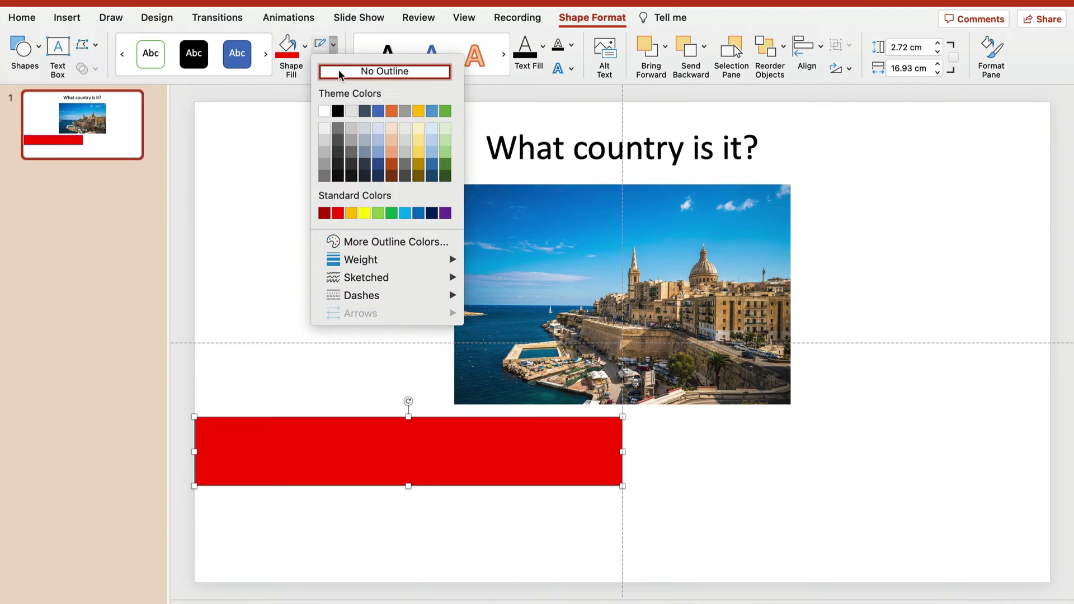
left_click(338, 72)
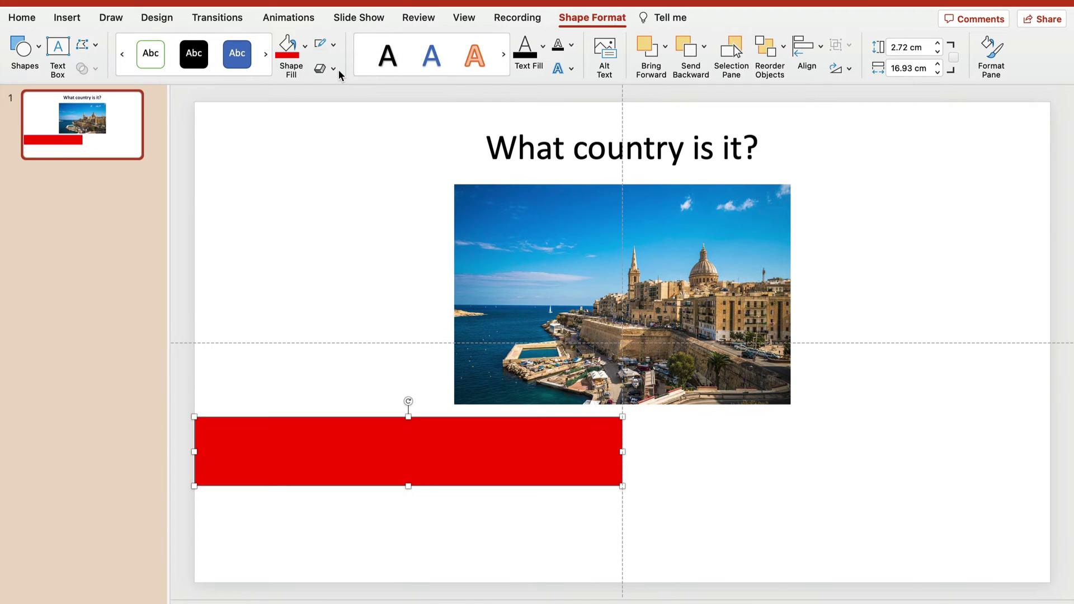
- Type 'Text' into the red box and enlarge it to 32 pt
left_click(406, 454)
type("Text")
key("super+a")
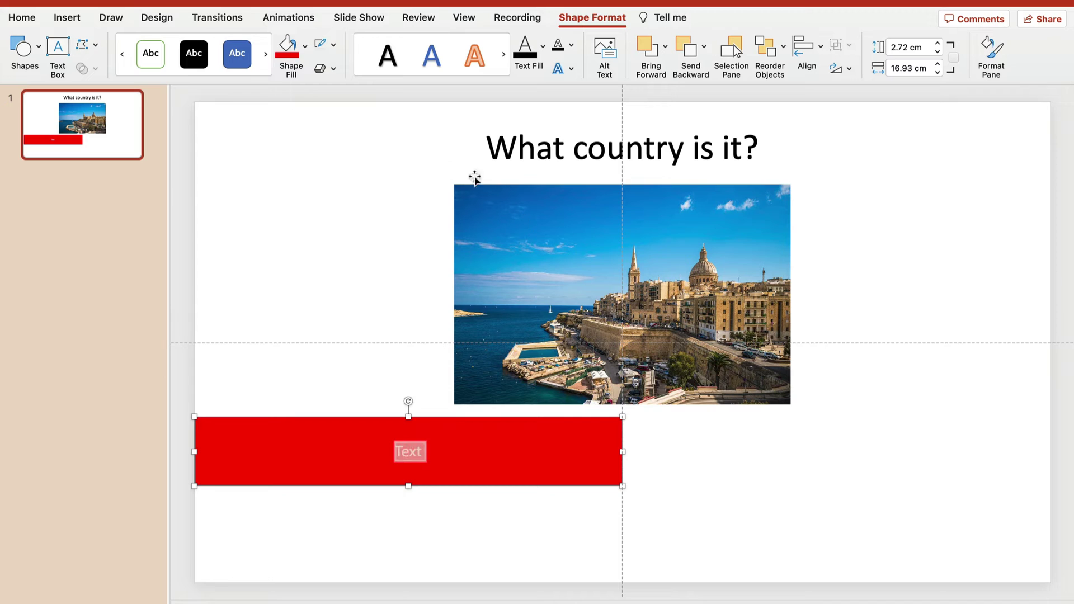
left_click(24, 18)
left_click(402, 44)
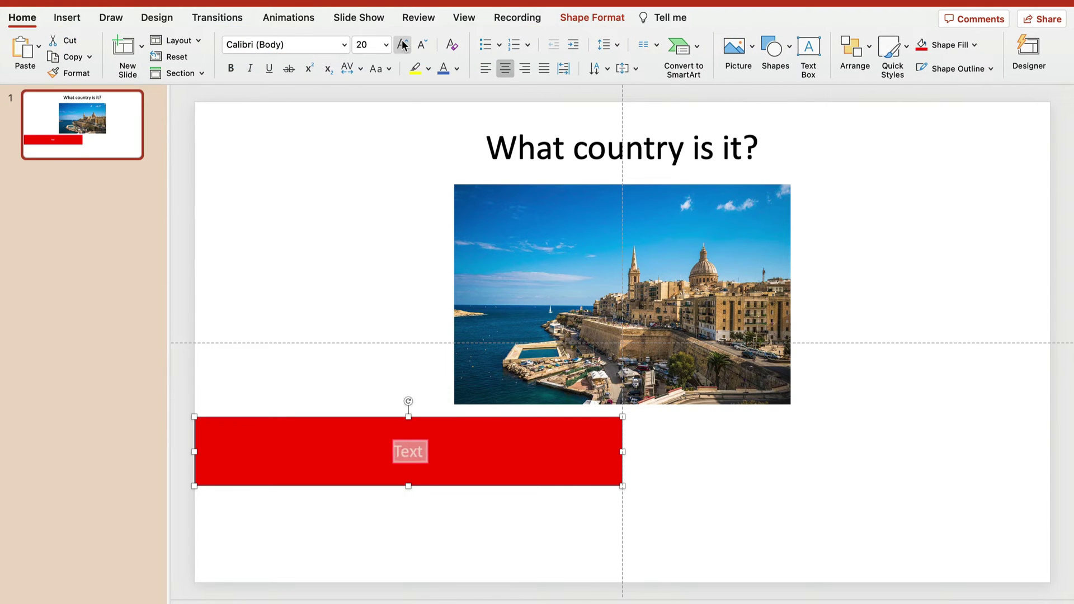
left_click(403, 44)
left_click(402, 44)
left_click(402, 44)
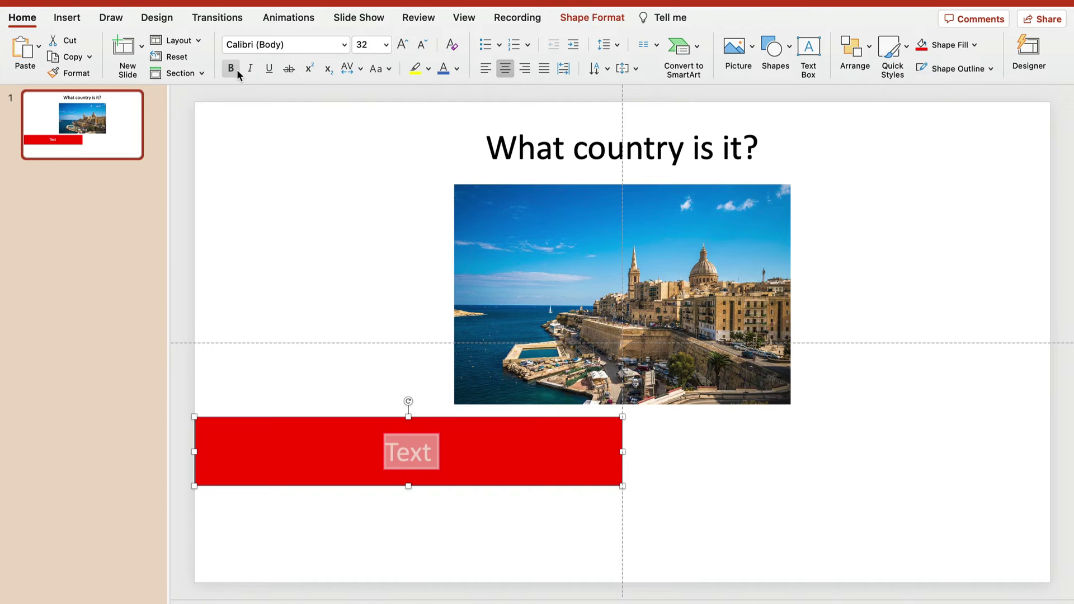
left_click(302, 343)
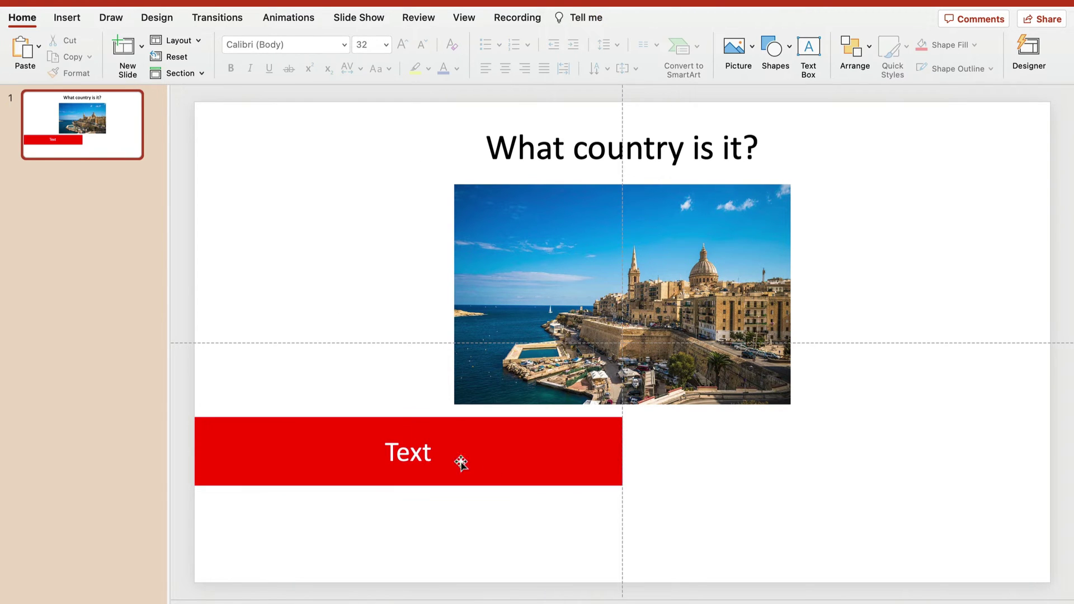
- Duplicate the red answer box into a two-by-two grid below the photo
left_click(523, 467)
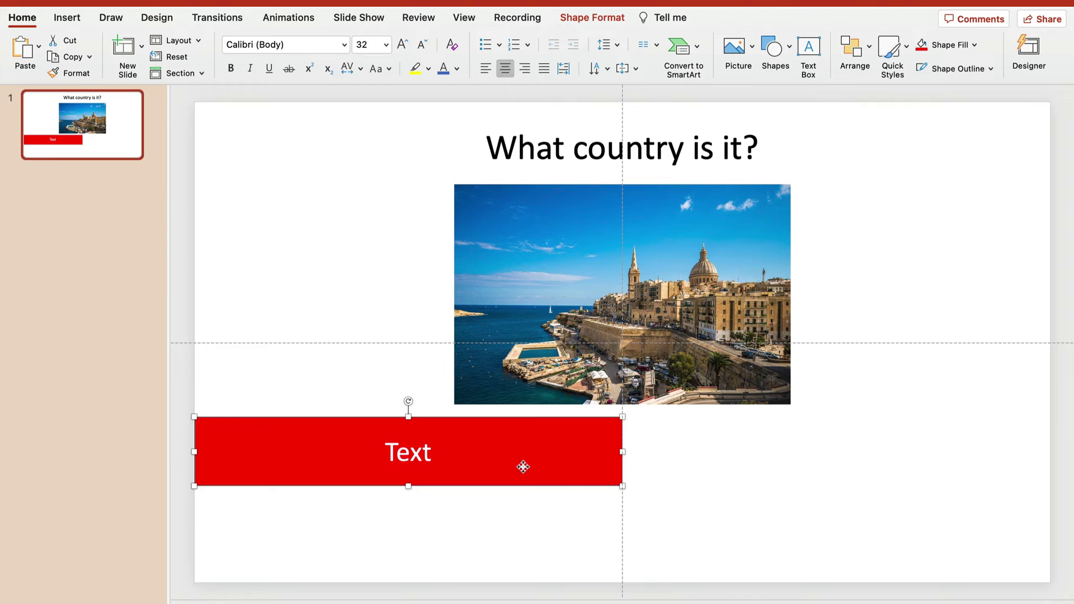
left_click_drag(523, 466, 916, 467)
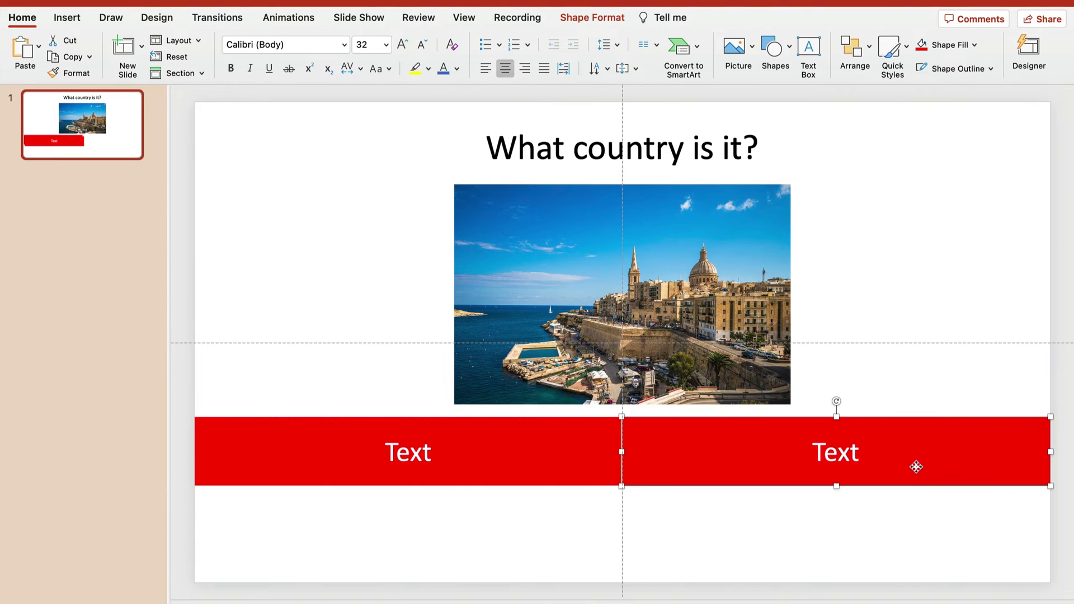
key("super+v")
left_click_drag(769, 463, 734, 521)
left_click(872, 398)
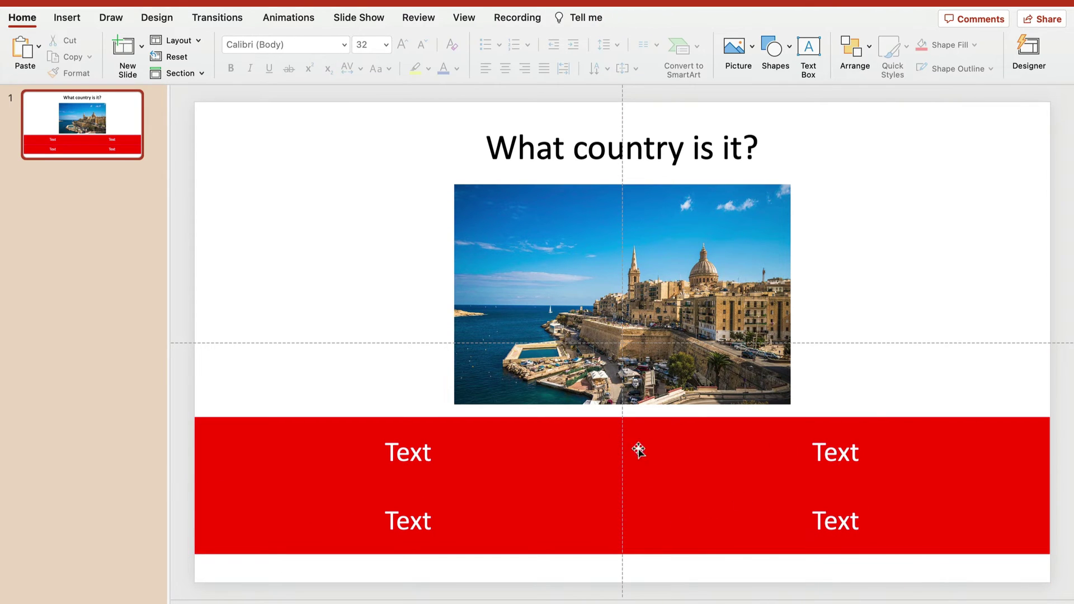
- Colour the top-right box blue, bottom-left yellow, bottom-right green, and raise the photo slightly
left_click(667, 443)
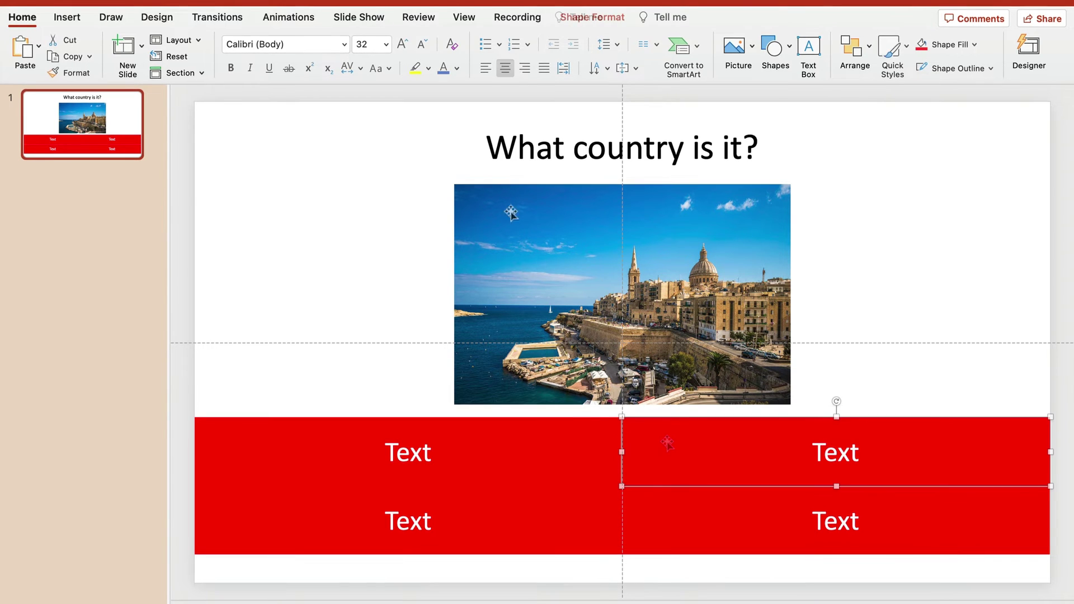
left_click(580, 19)
left_click(305, 44)
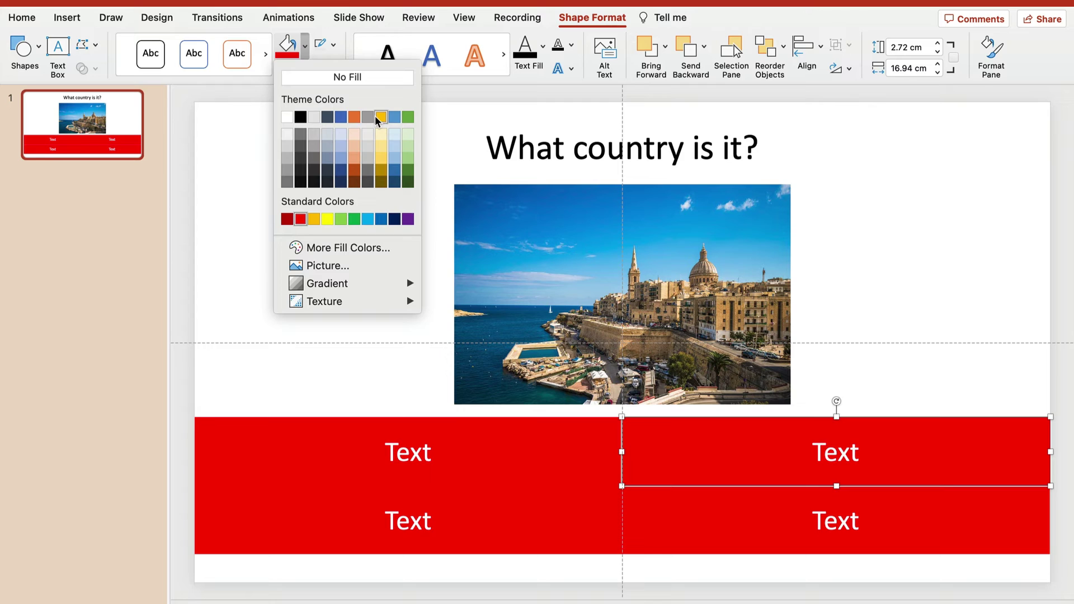
left_click(341, 117)
left_click(556, 512)
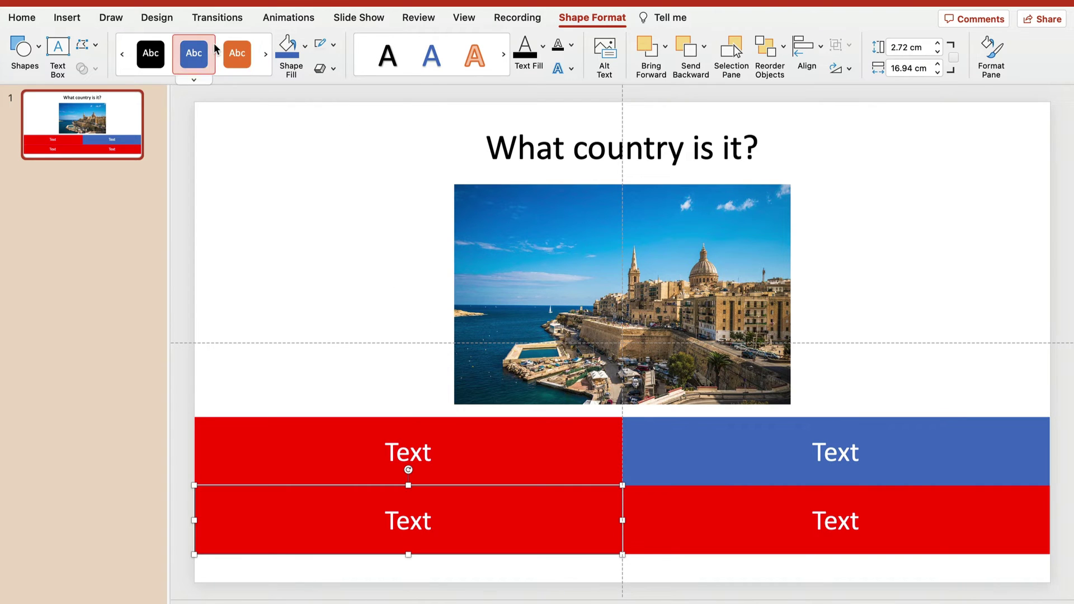
left_click(306, 47)
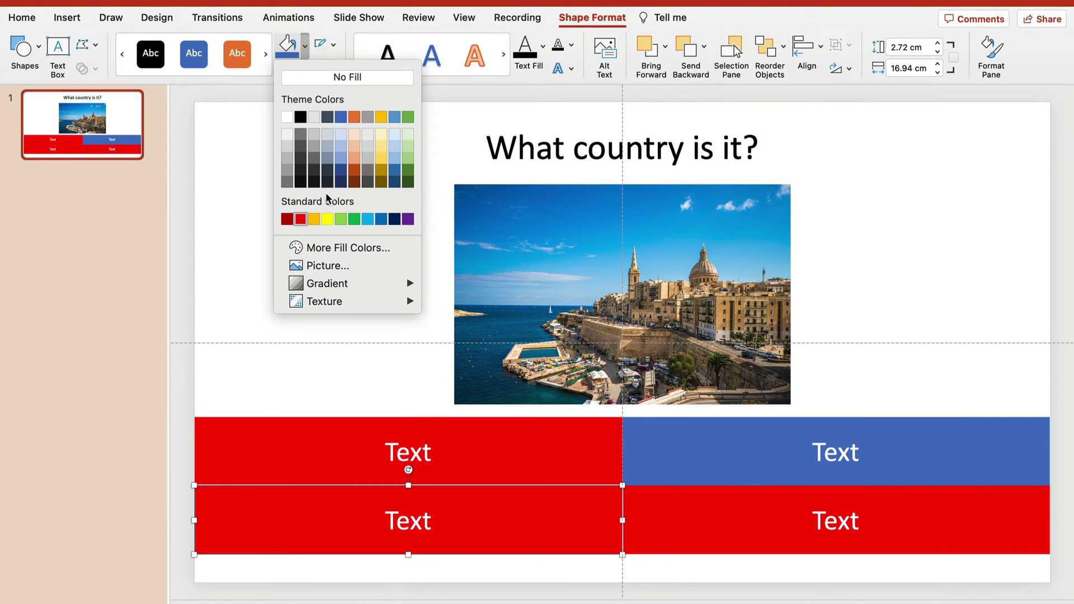
left_click(314, 219)
left_click(631, 517)
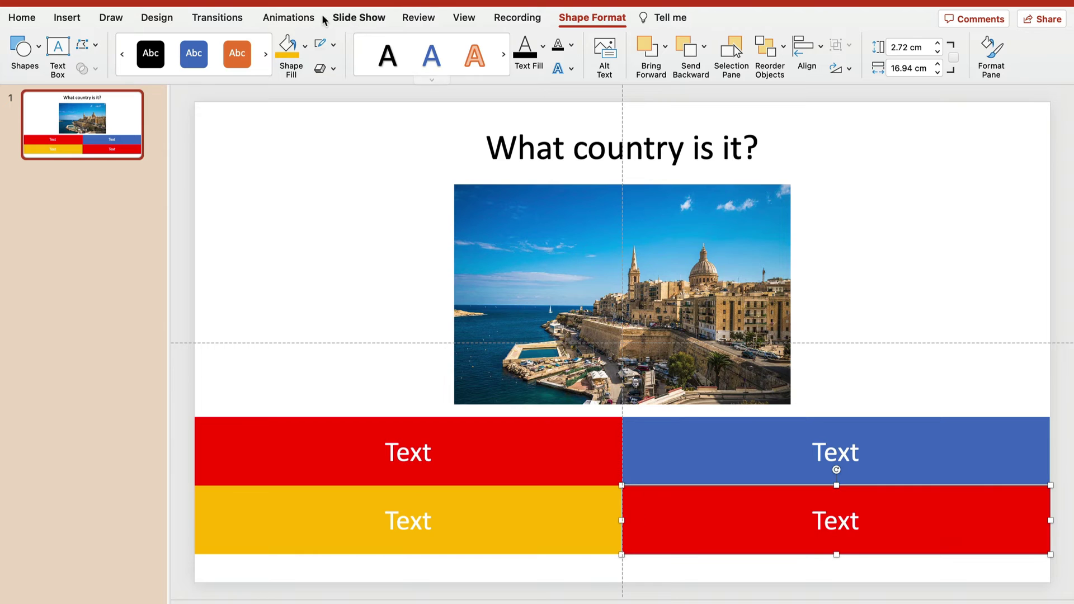
left_click(305, 45)
left_click(403, 117)
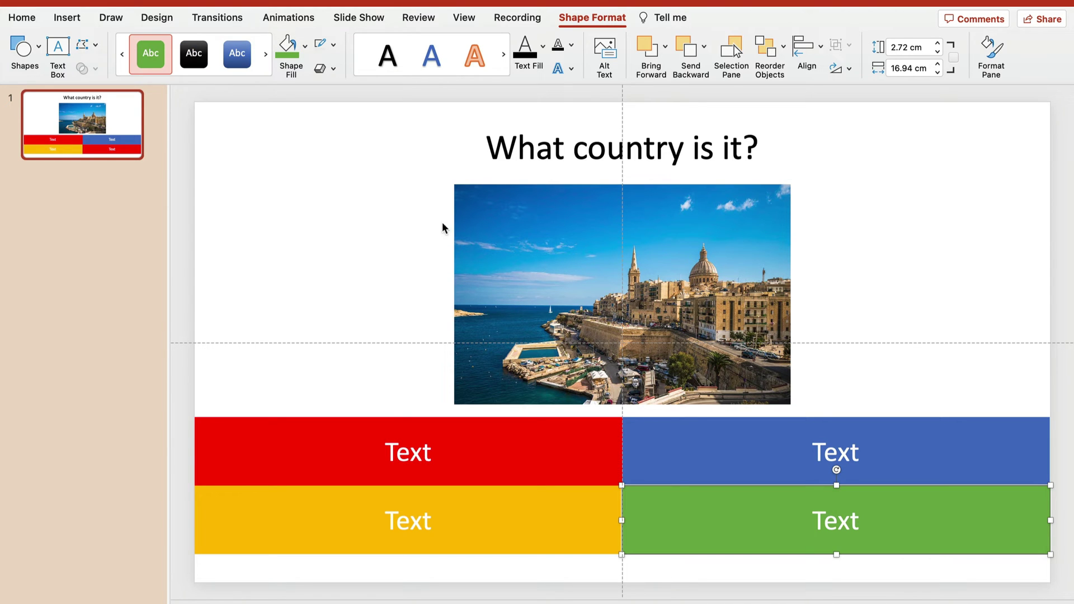
left_click(328, 248)
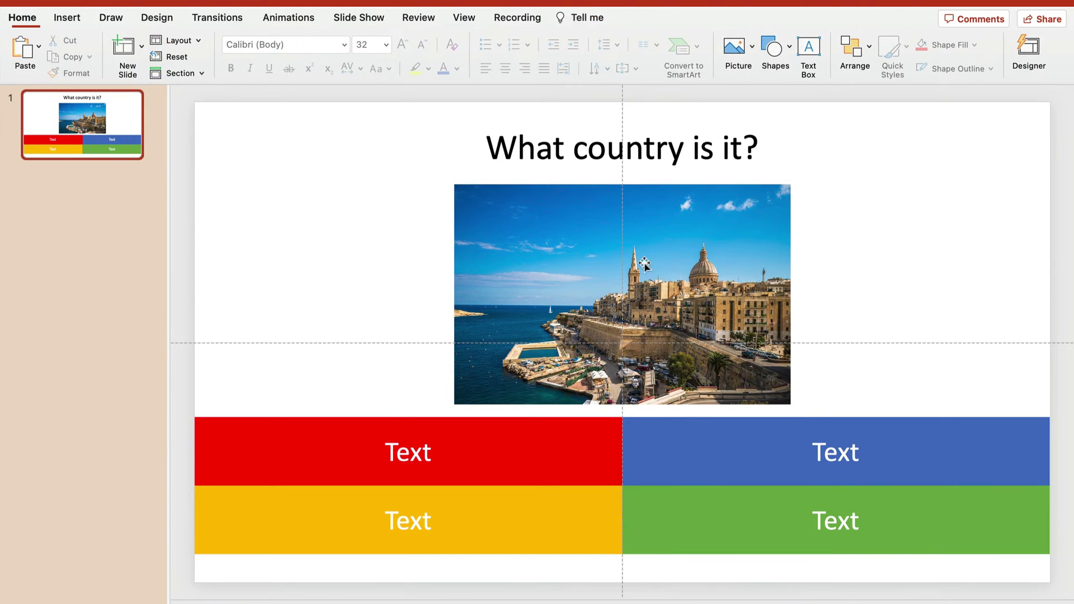
left_click(568, 280)
left_click_drag(568, 285, 567, 278)
- Deselect the repositioned harbour photo to review the slide
left_click(909, 277)
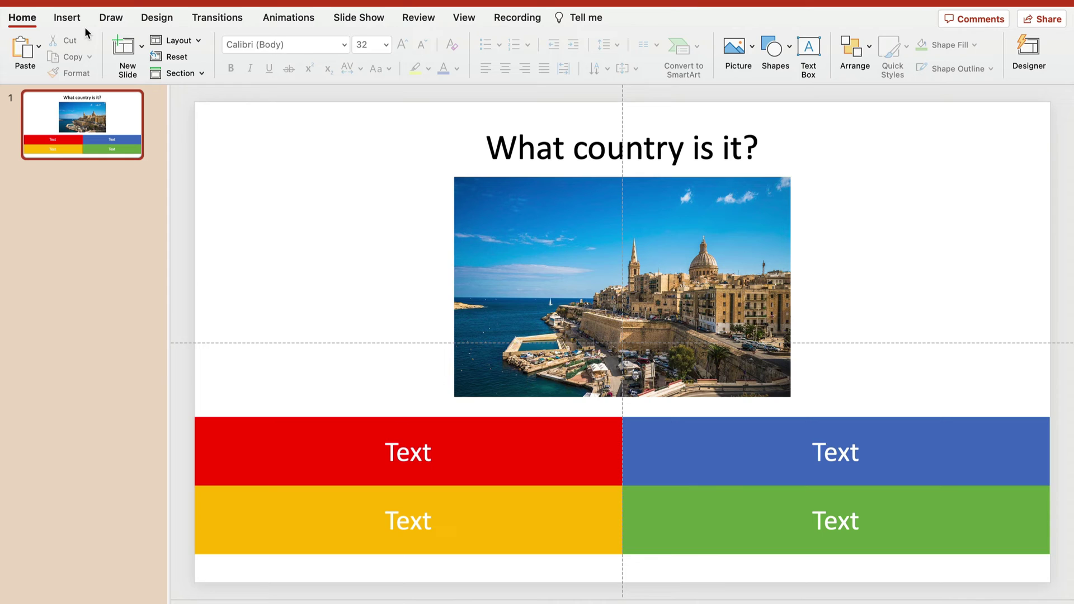
- Draw a small white triangle with no outline at the red box's left end
left_click(69, 18)
left_click(316, 51)
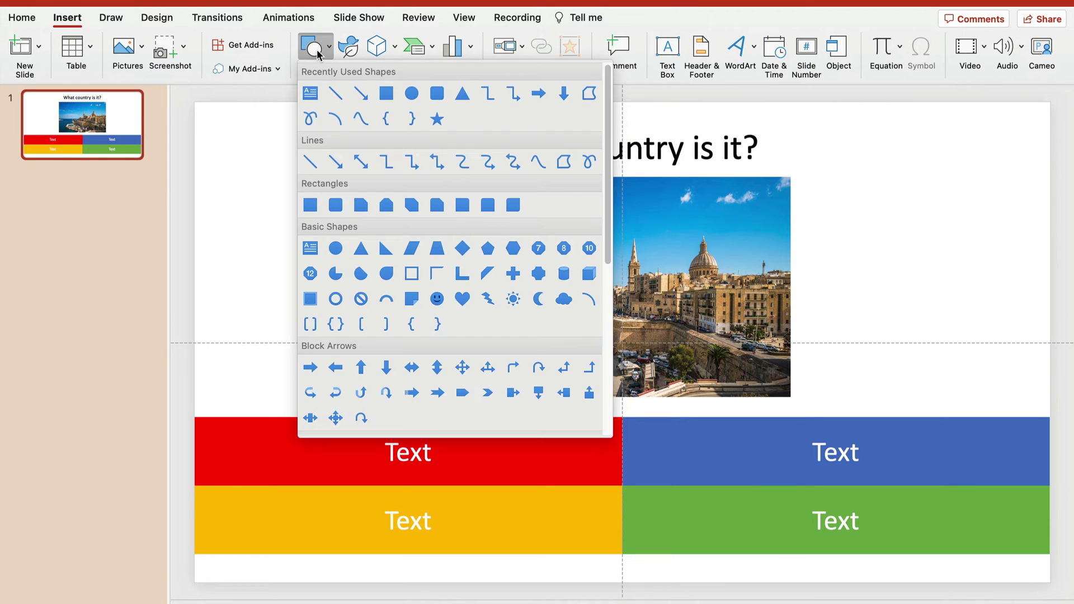
left_click(386, 248)
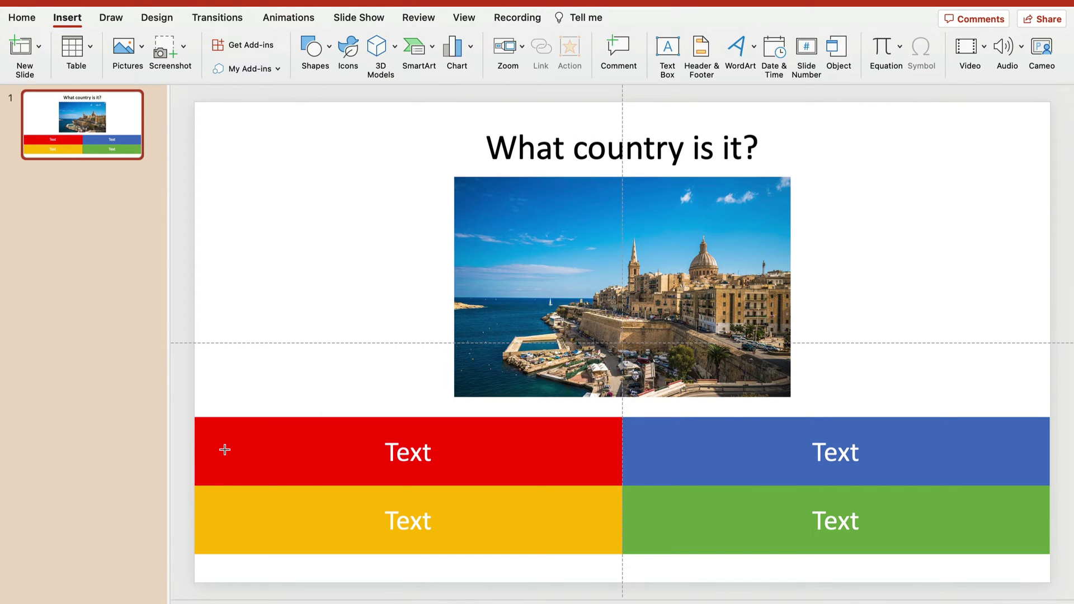
left_click_drag(220, 437, 254, 465)
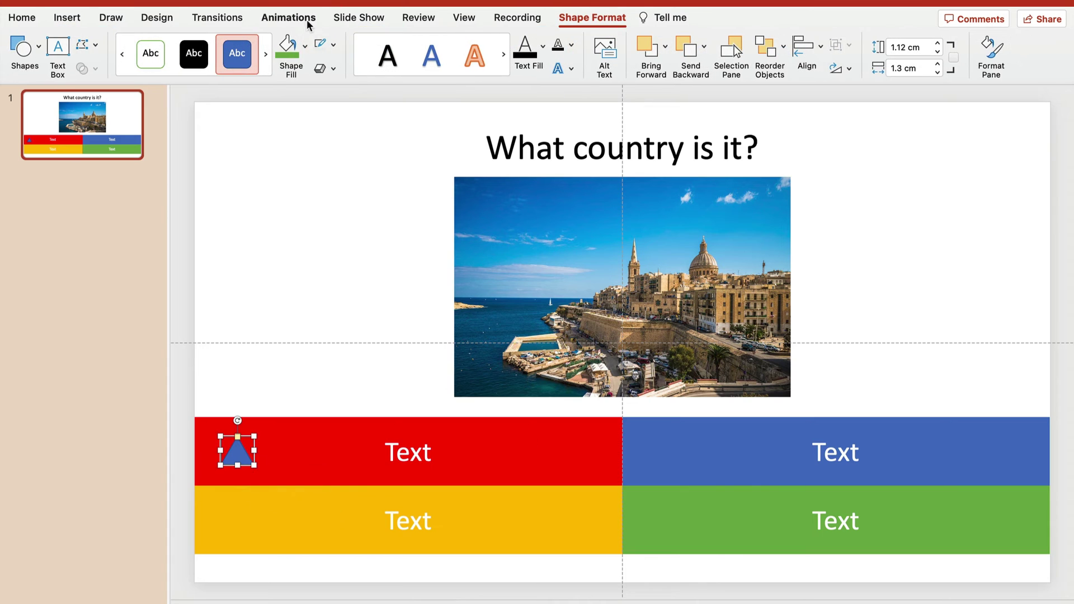
left_click(332, 46)
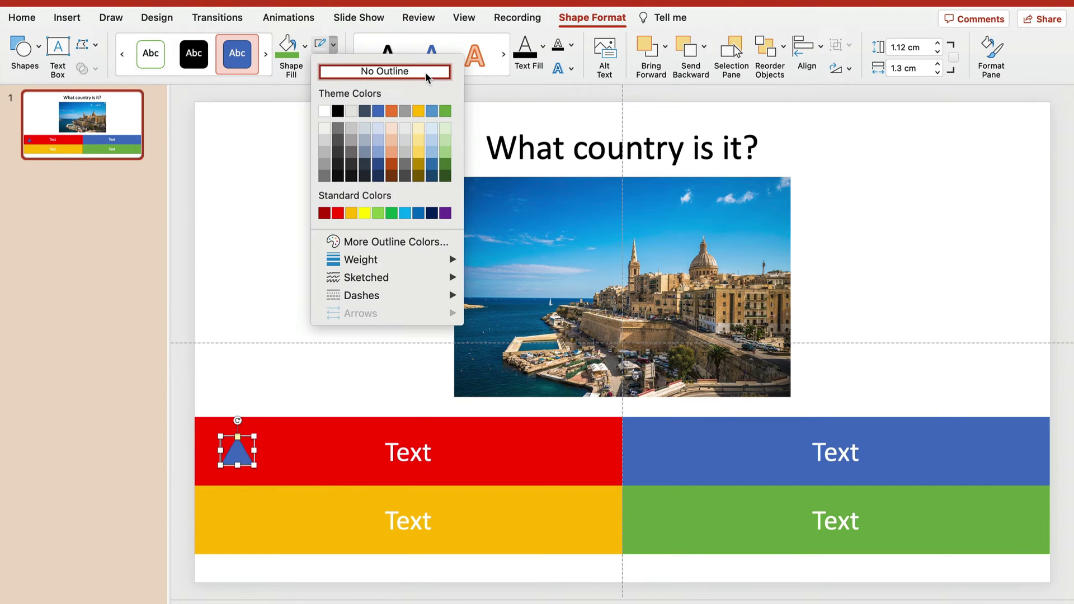
left_click(431, 72)
left_click(306, 47)
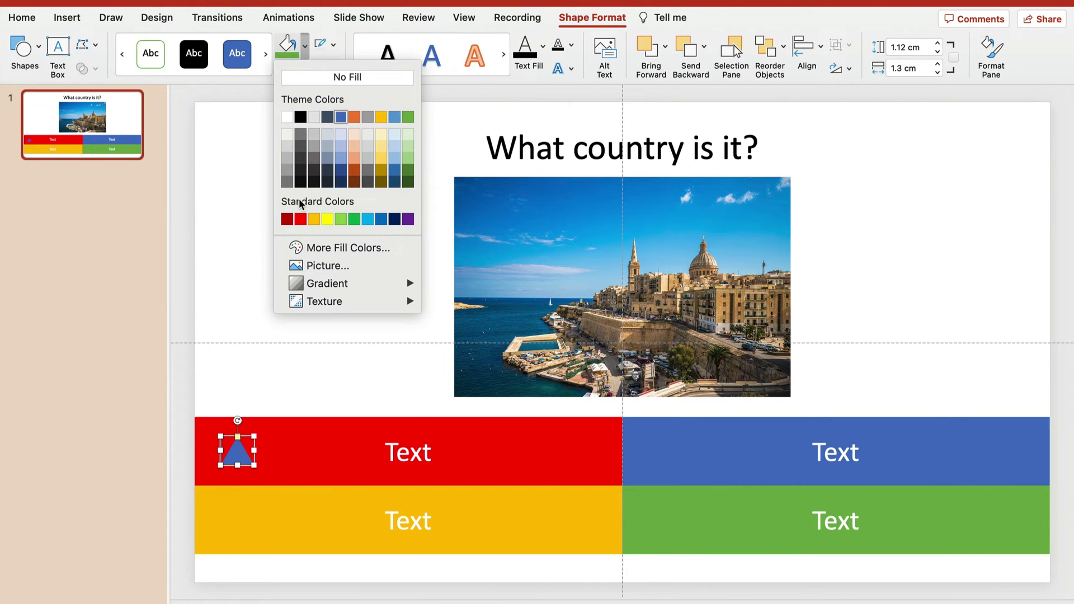
left_click(287, 117)
mouse_move(238, 454)
left_mouse_down()
mouse_move(239, 466)
mouse_move(235, 443)
mouse_move(241, 456)
left_mouse_up()
- Draw a small 1.12 cm circle beside the triangle
left_click(67, 17)
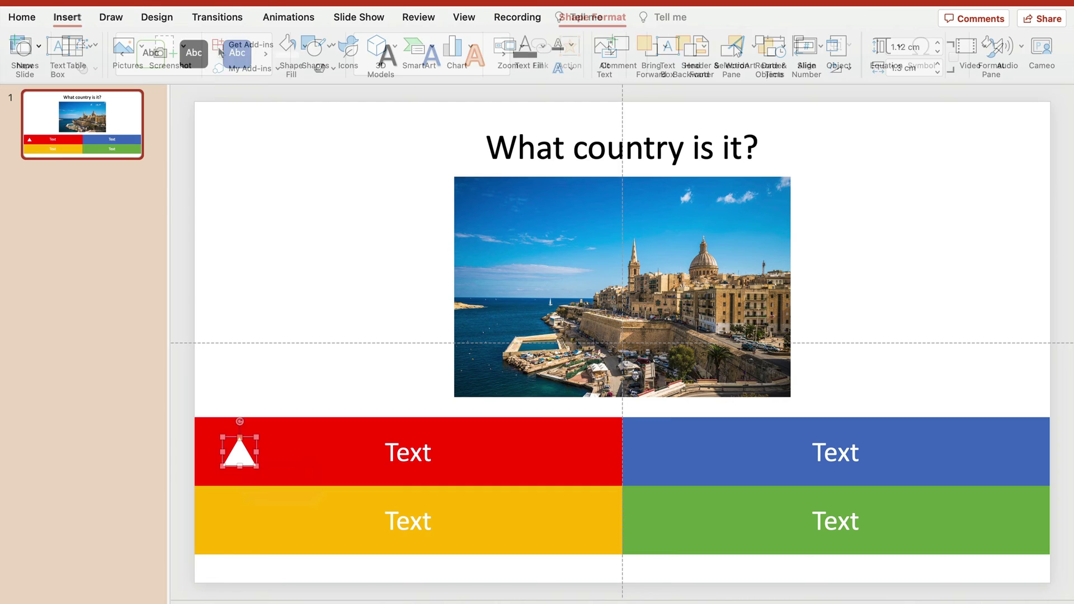
left_click(314, 48)
left_click(407, 94)
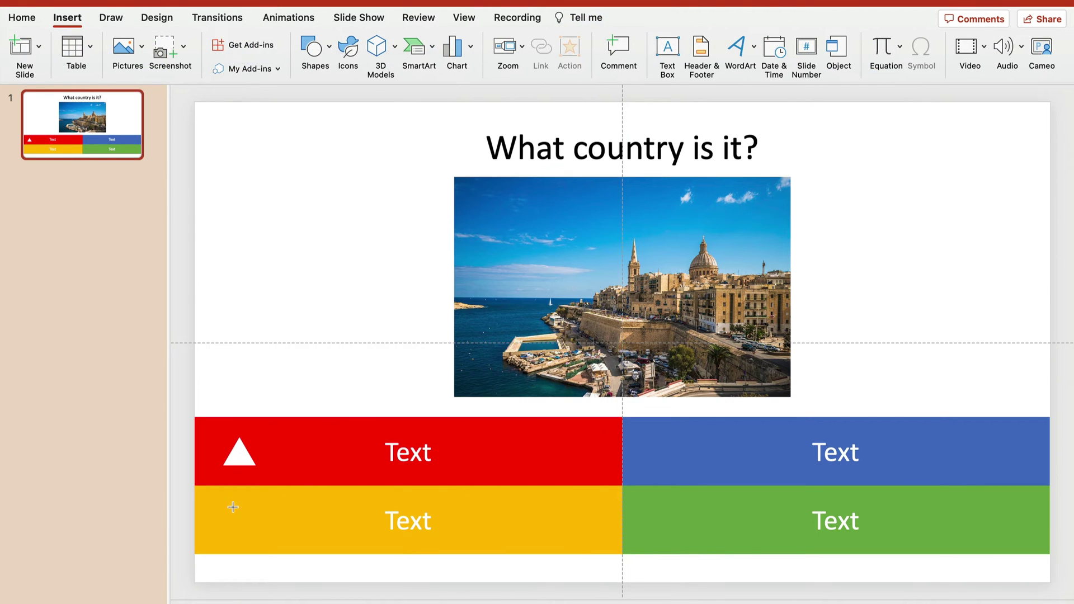
mouse_move(267, 441)
left_mouse_down()
mouse_move(295, 467)
mouse_move(262, 453)
mouse_move(285, 455)
left_mouse_up()
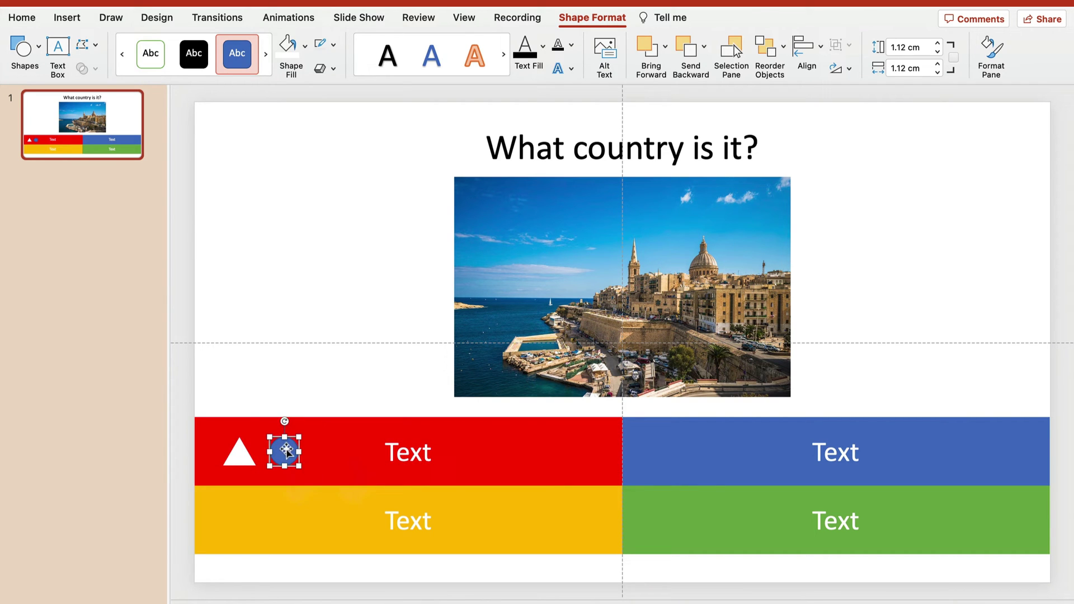
- Make the circle white with no outline and move it to the yellow box's left end
left_click(306, 46)
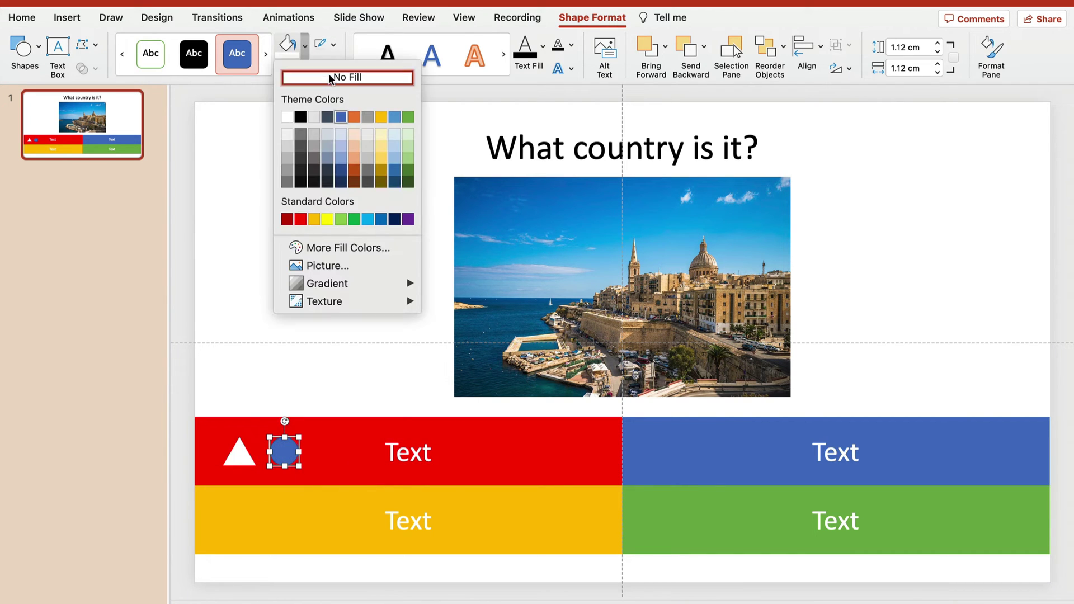
left_click(287, 116)
left_click(333, 44)
left_click(337, 71)
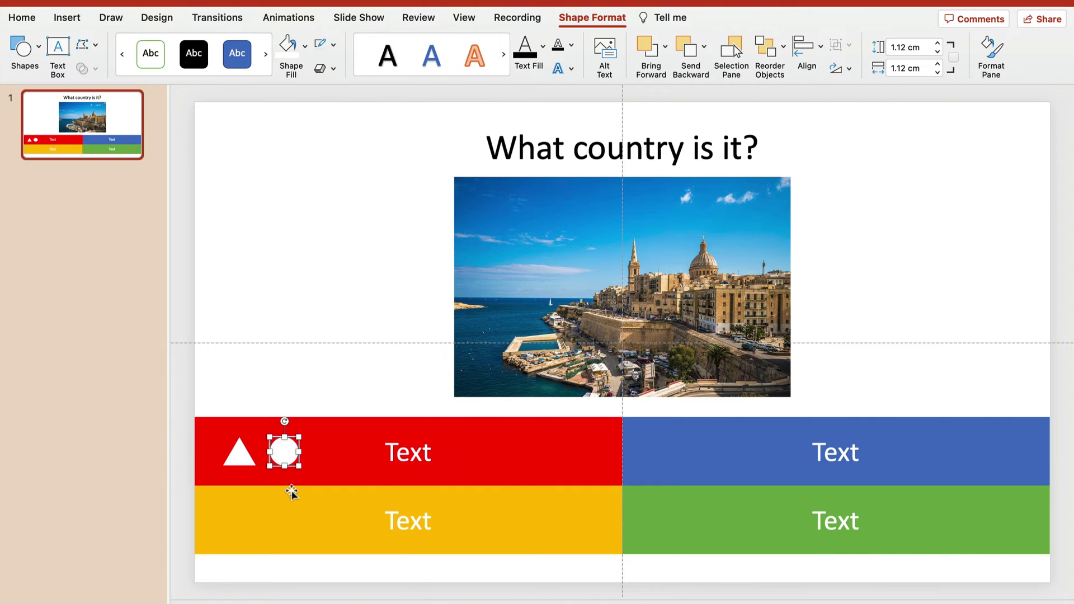
left_click_drag(284, 450, 240, 524)
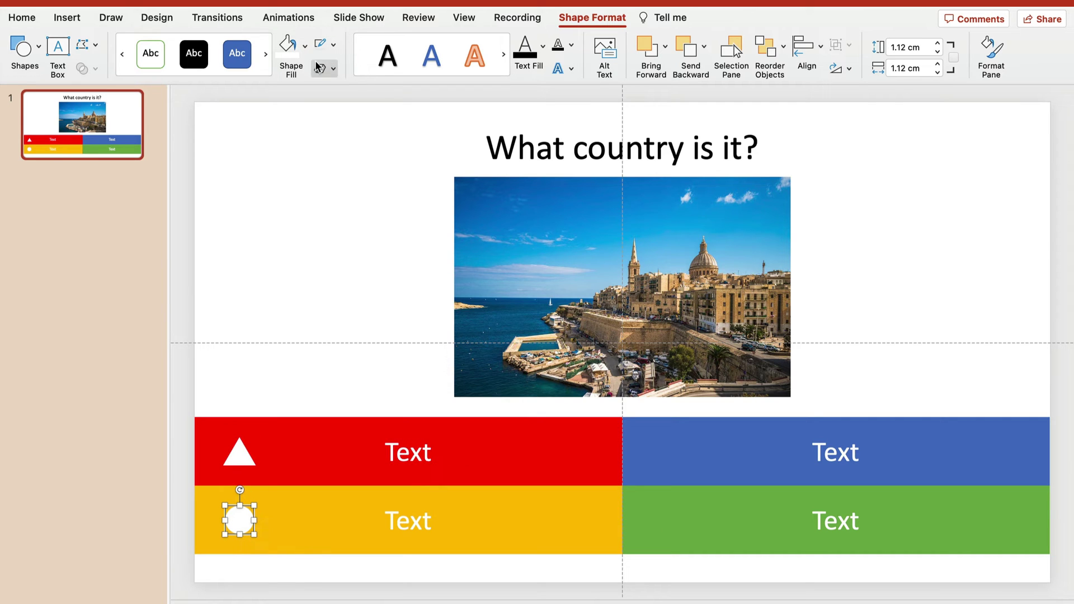
- Draw a 1.12 cm white square without outline and place it at the green box's left end
left_click(69, 17)
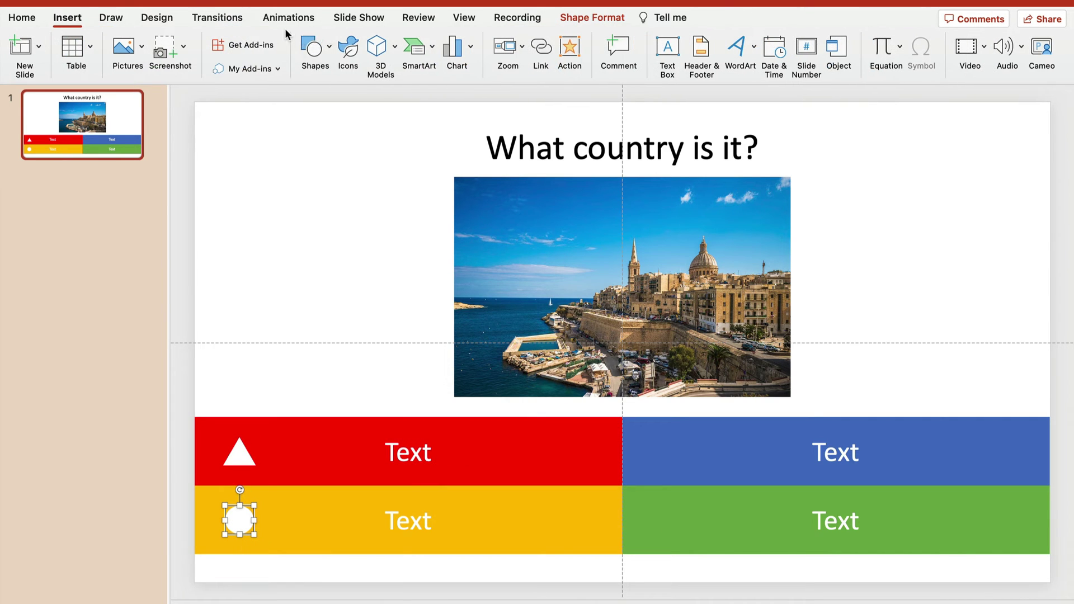
left_click(315, 48)
left_click(370, 95)
mouse_move(278, 505)
left_mouse_down()
mouse_move(326, 552)
mouse_move(298, 517)
mouse_move(372, 480)
mouse_move(476, 334)
mouse_move(394, 388)
mouse_move(316, 465)
mouse_move(400, 382)
mouse_move(309, 475)
left_mouse_up()
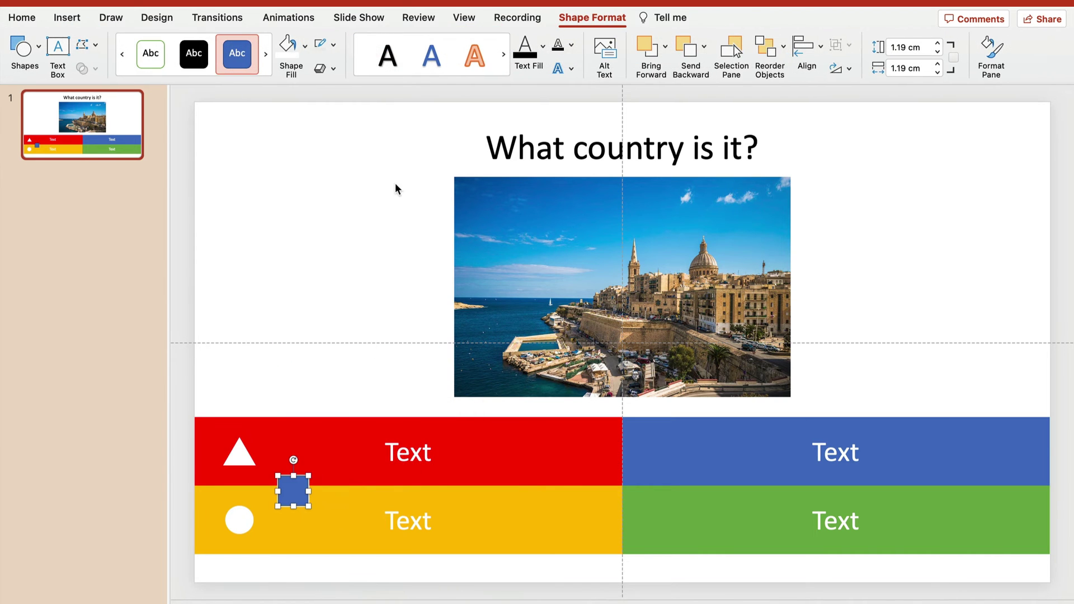
left_click(288, 45)
left_click(333, 69)
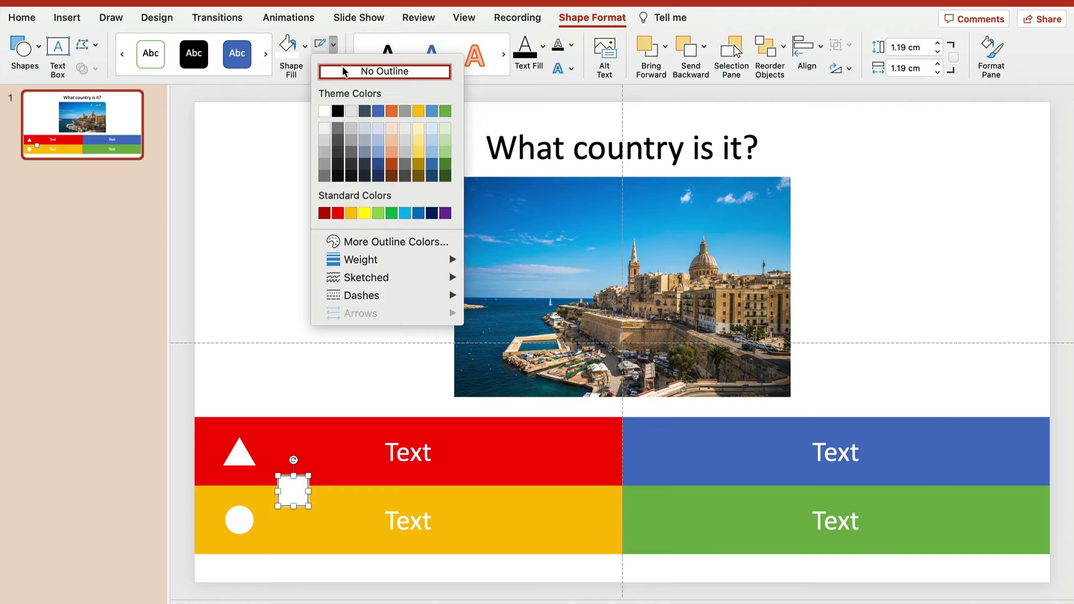
left_click(379, 69)
left_click_drag(293, 491, 657, 519)
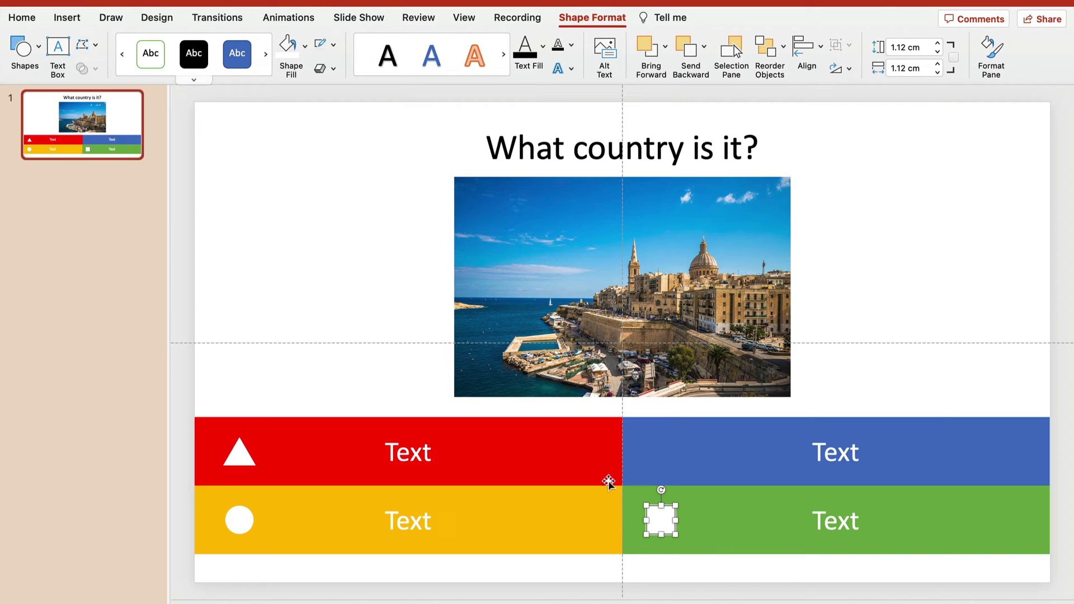
- Duplicate the white square and place the copy in the blue bar as a 0.86 cm diamond
left_click_drag(661, 517, 662, 447)
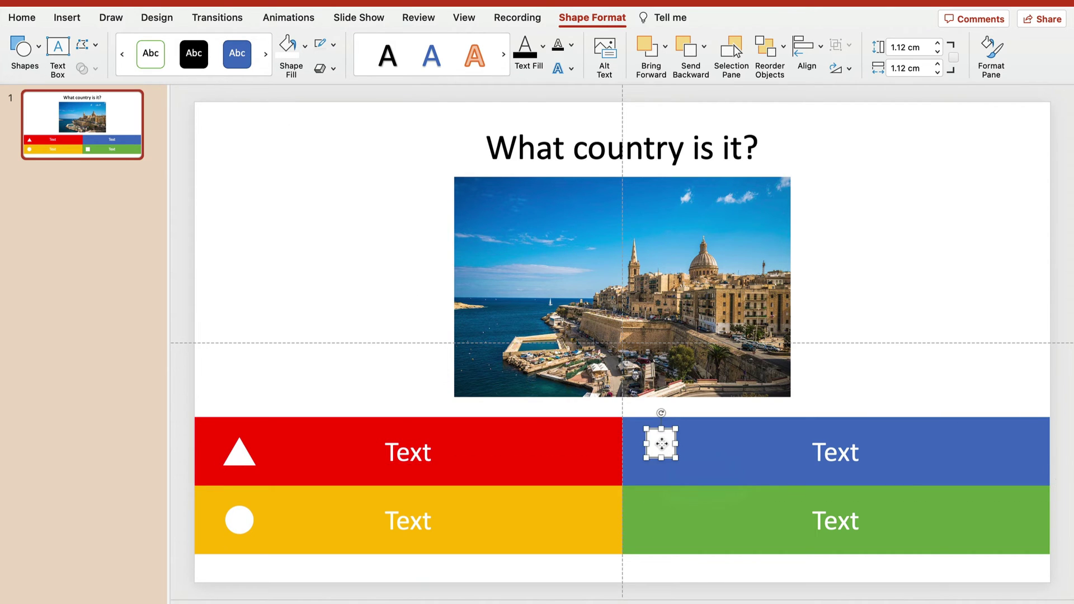
key("super+z")
key("super+d")
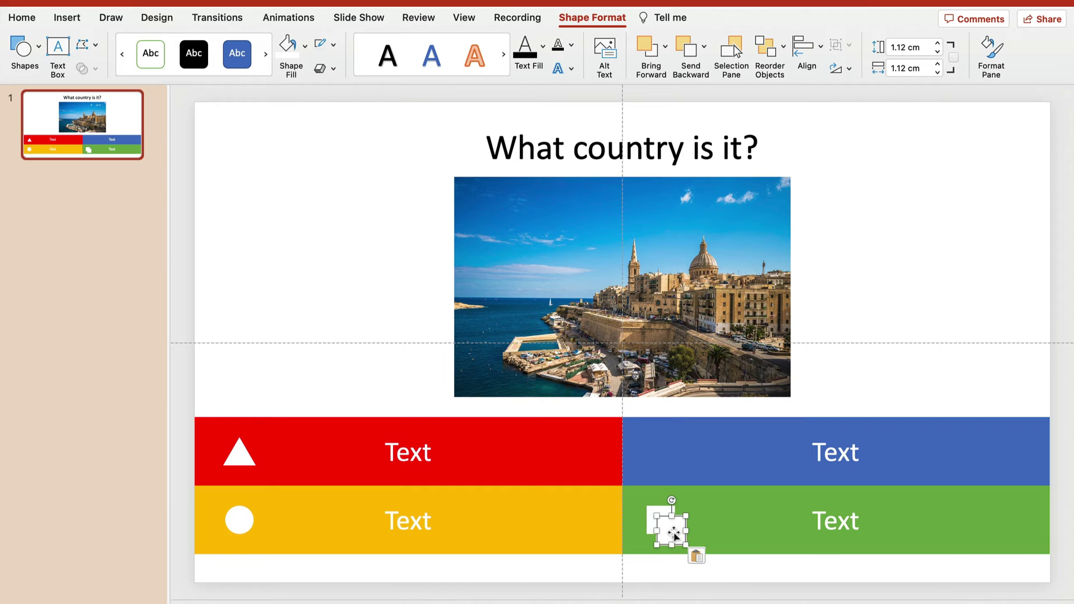
left_click_drag(671, 523, 661, 456)
left_click(907, 248)
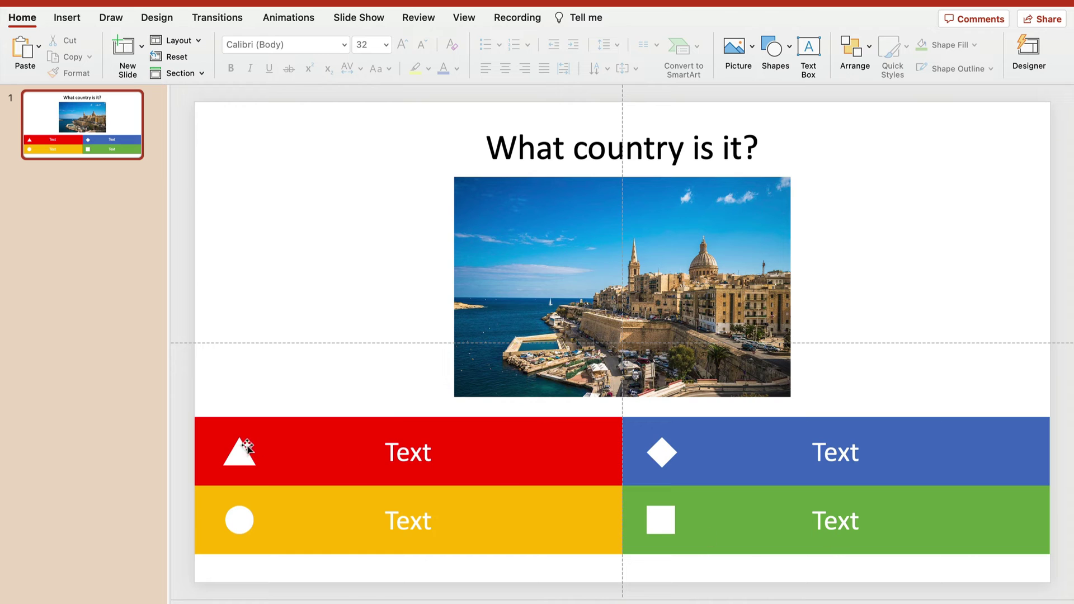
- Select all four answer bars with their symbols and drag them down to the slide's bottom edge
left_click(220, 427)
left_click(239, 451)
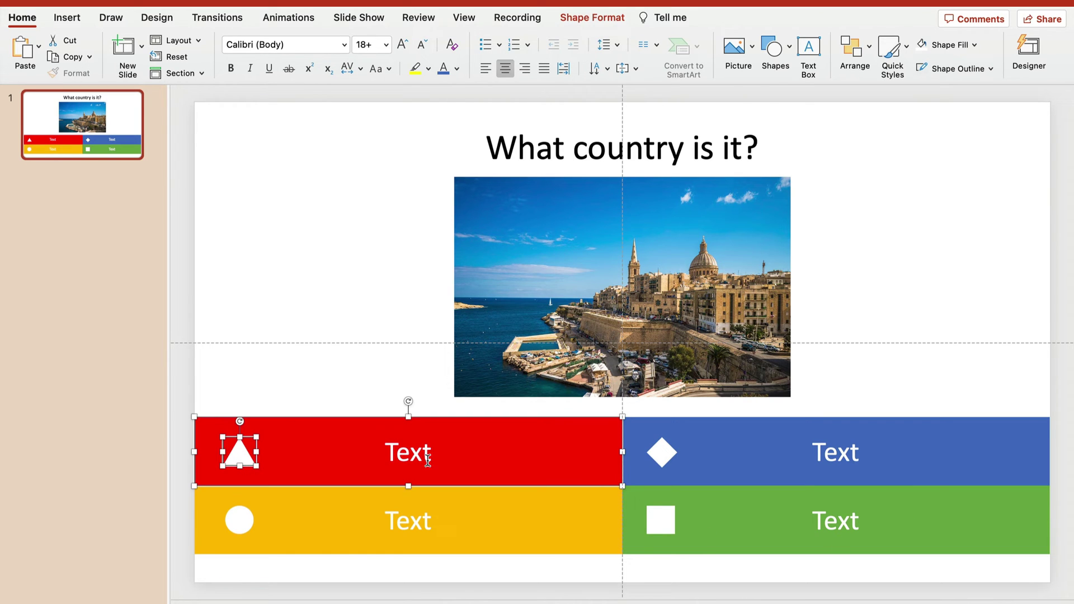
left_click(179, 402)
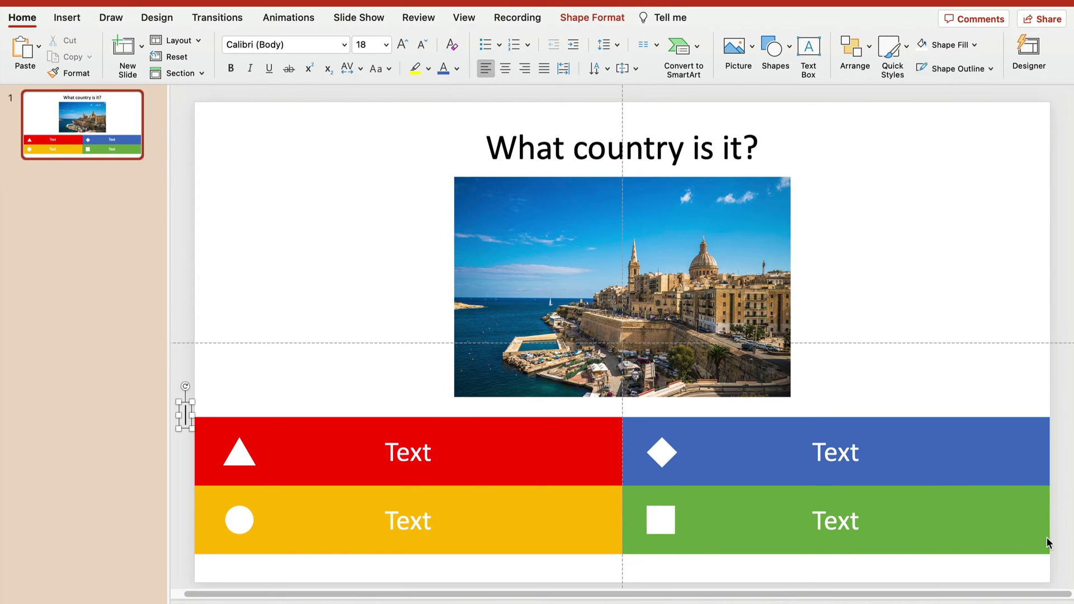
left_click(833, 530)
left_click(661, 519)
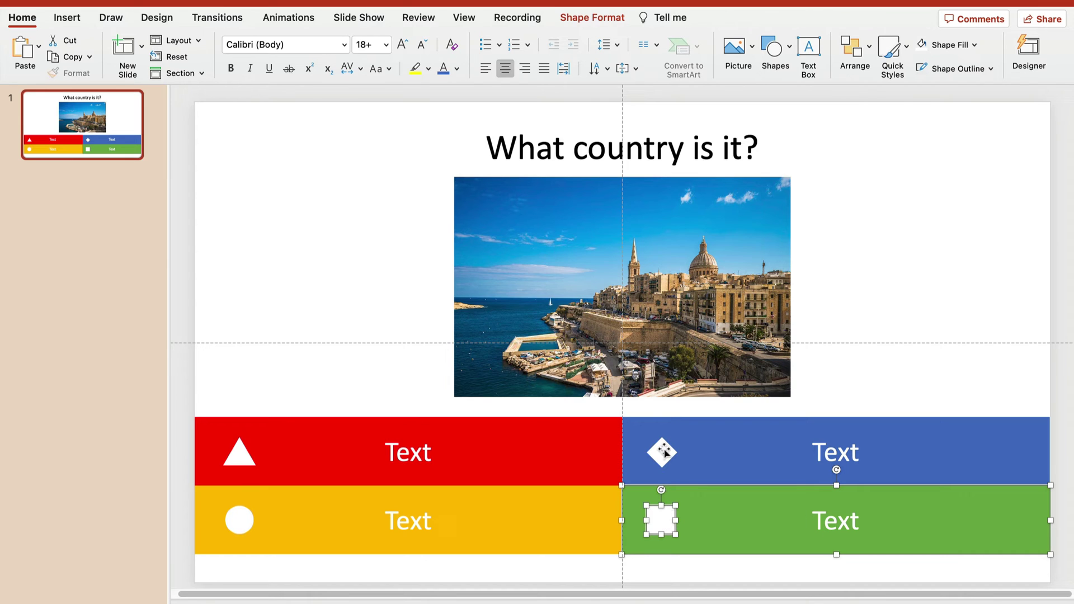
left_click(662, 450, "shift")
left_click(442, 450, "shift")
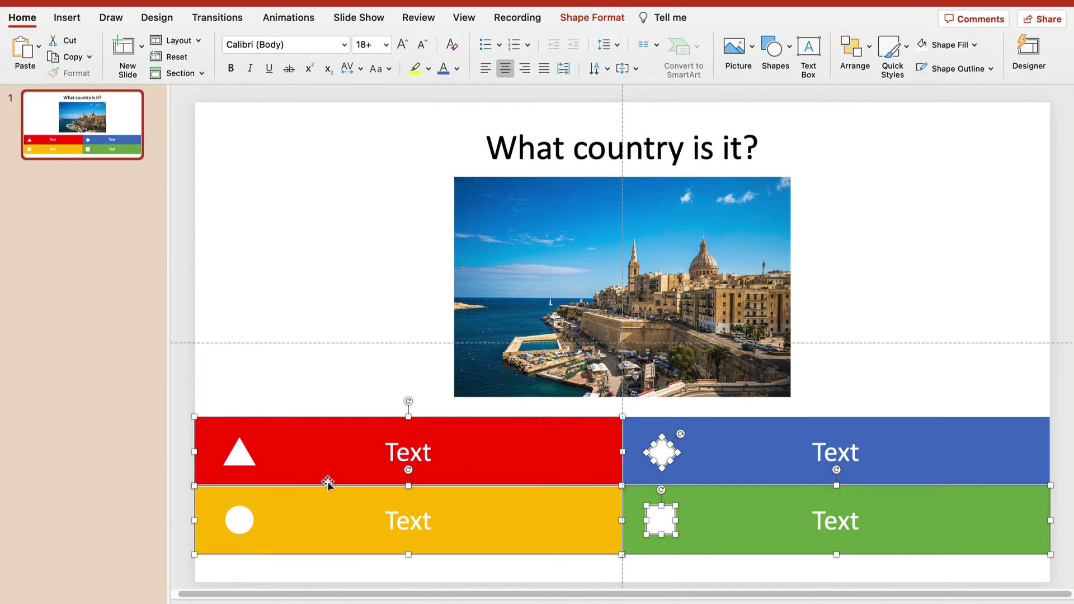
left_click(242, 456, "shift")
left_click(231, 534, "shift")
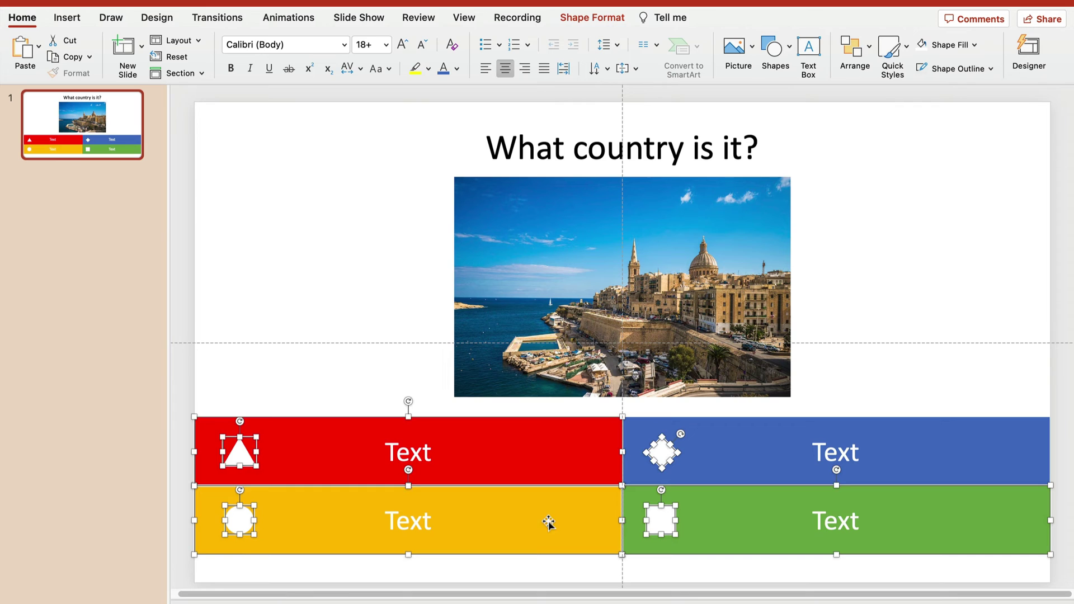
left_click_drag(547, 520, 547, 547)
- Lower the blue answer bar so it sits just above the green bar
left_click(746, 465)
left_click_drag(746, 465, 747, 495)
left_click(926, 374)
- Shift the question title and the Valletta photo slightly lower on the slide
mouse_move(756, 278)
left_mouse_down()
mouse_move(756, 300)
mouse_move(756, 286)
left_mouse_up()
left_click(702, 161)
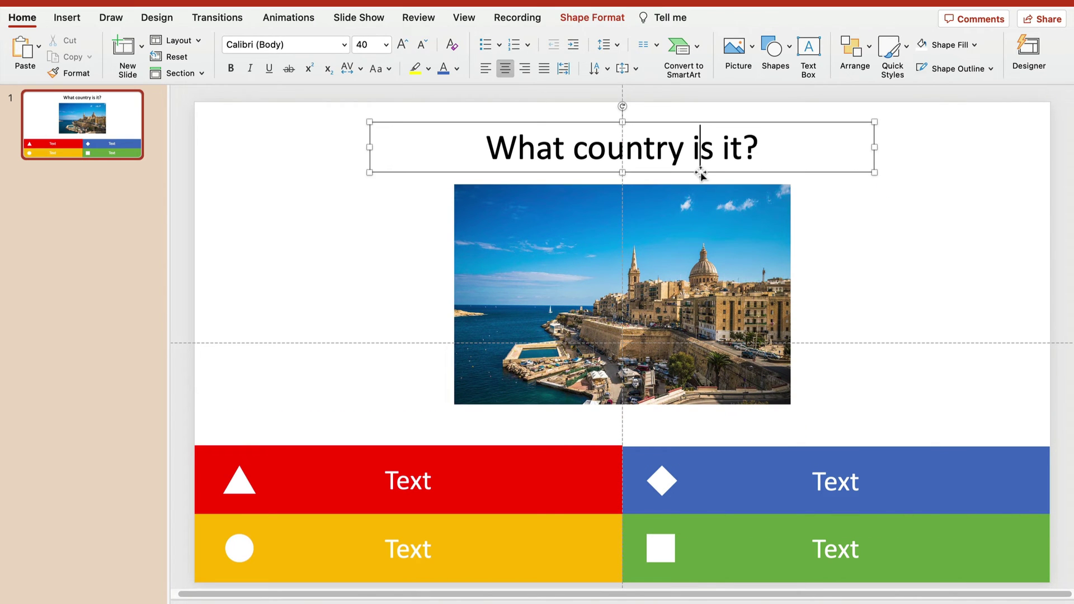
left_click_drag(701, 174, 701, 186)
left_click(714, 238)
mouse_move(714, 237)
left_mouse_down()
mouse_move(716, 256)
mouse_move(727, 250)
left_mouse_up()
left_click(900, 232)
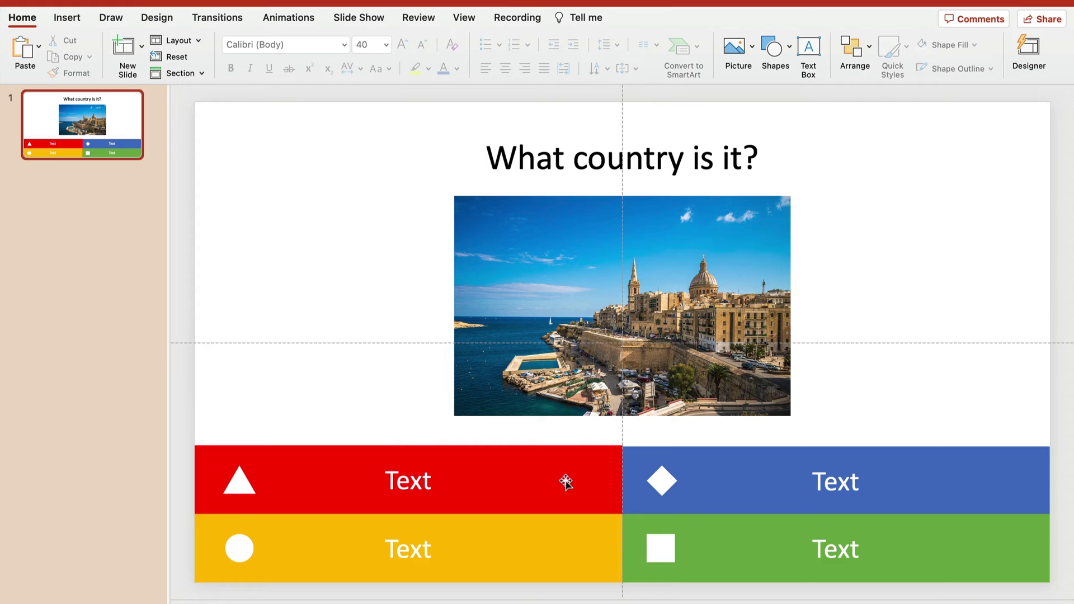
- Nudge the blue answer box into line with the other answer boxes
left_click(452, 475)
left_click_drag(734, 484, 741, 482)
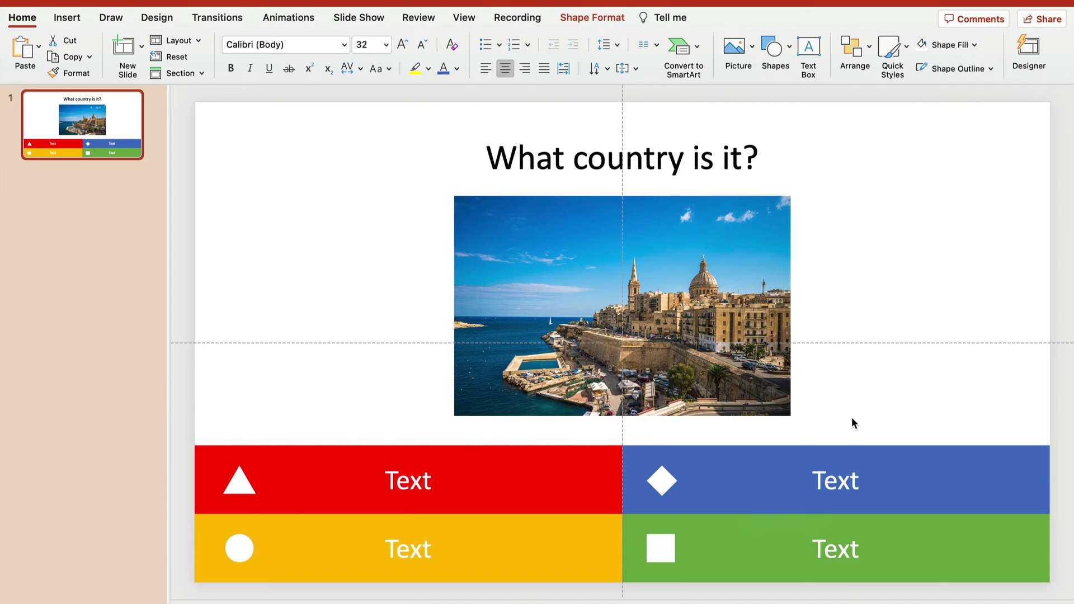
left_click(854, 421)
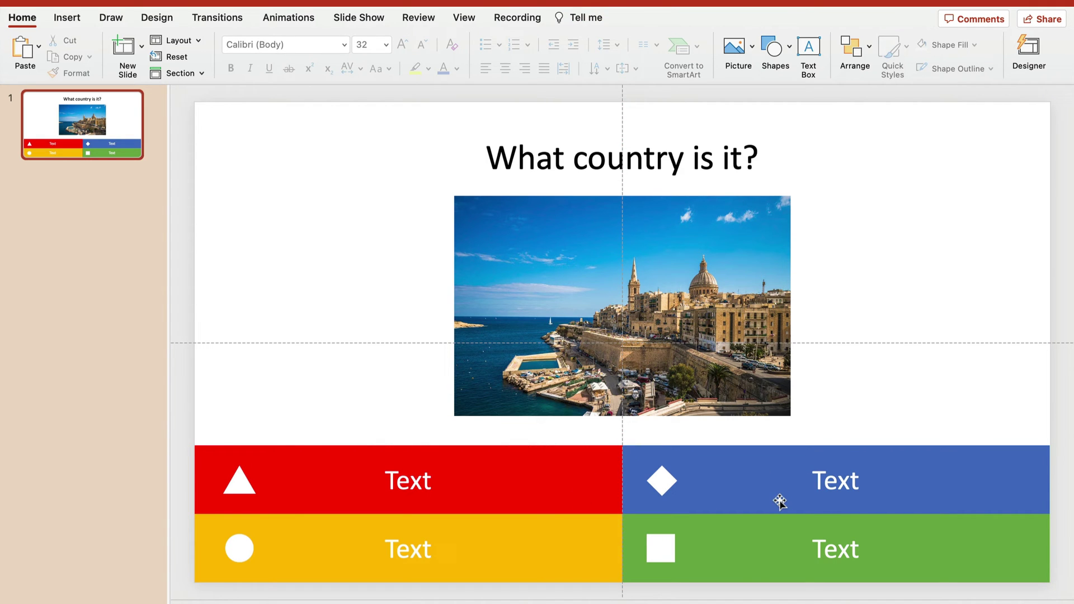
- Select the red, yellow and green answer boxes for animating
left_click(478, 470)
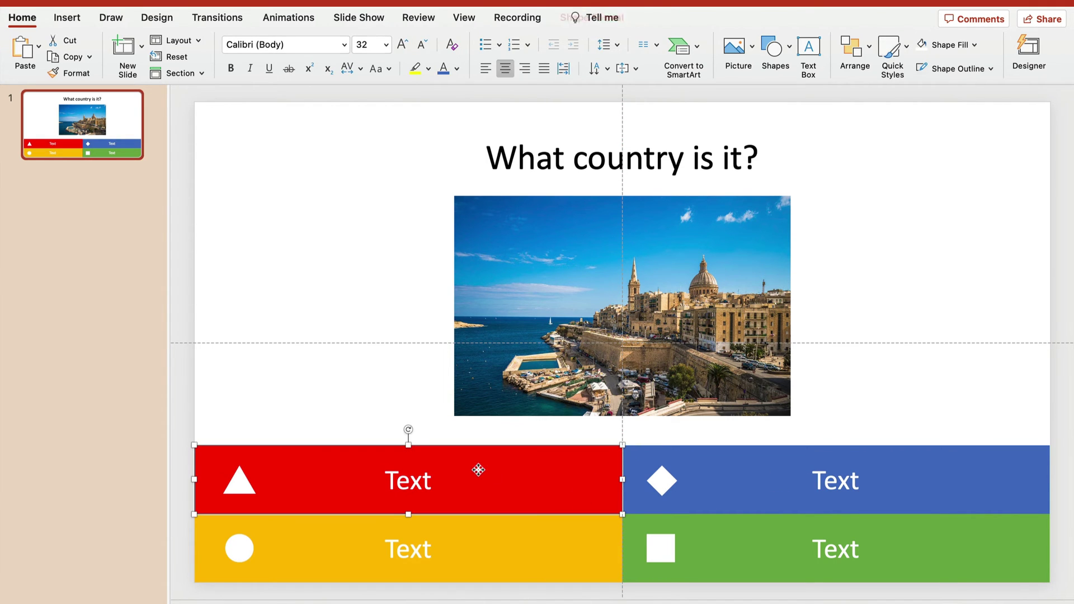
left_click(512, 545, "shift")
left_click(784, 552, "shift")
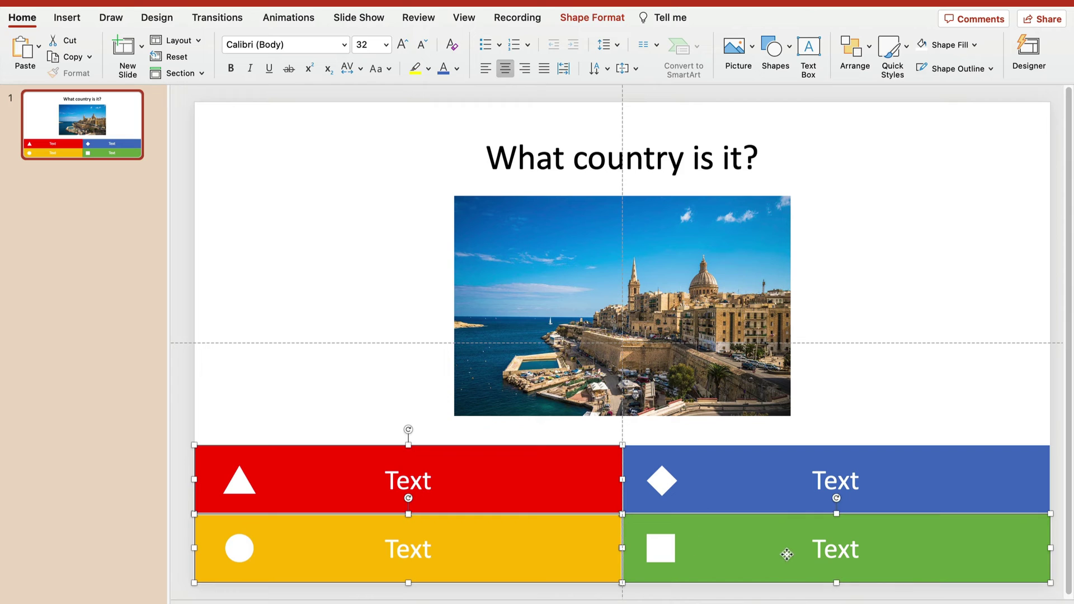
left_click(281, 20)
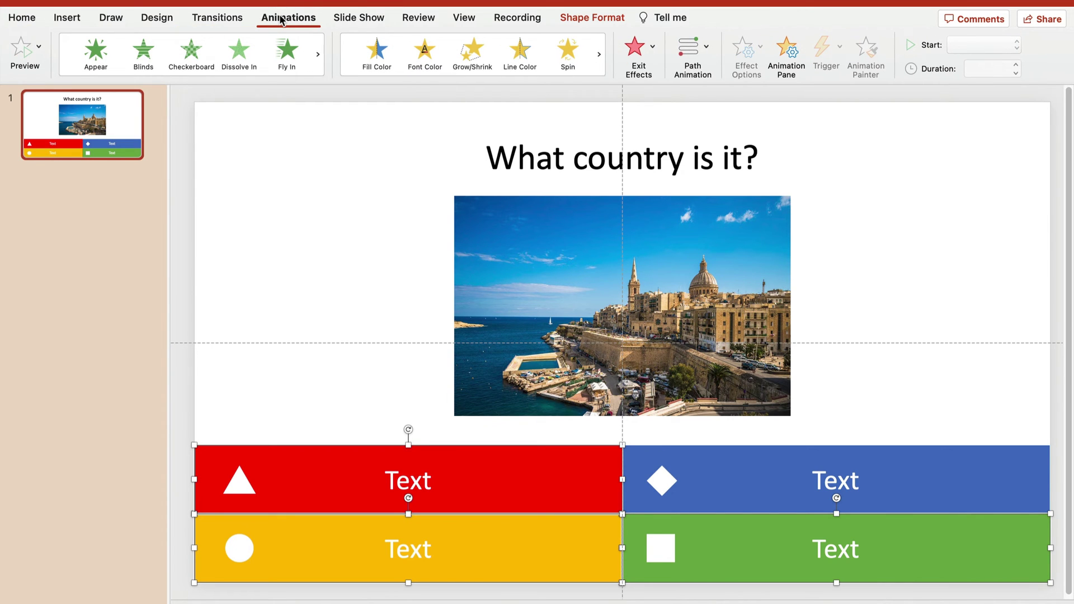
- Apply the Sink Down exit effect to the selected red, yellow and green boxes
left_click(653, 49)
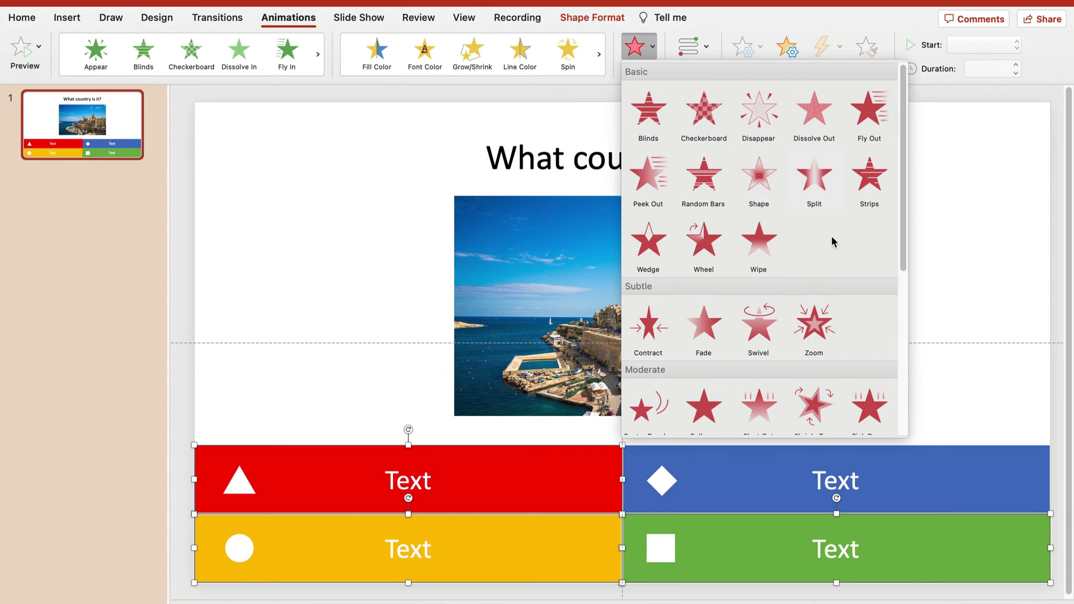
scroll(834, 251, "down", 5)
scroll(843, 312, "down", 3)
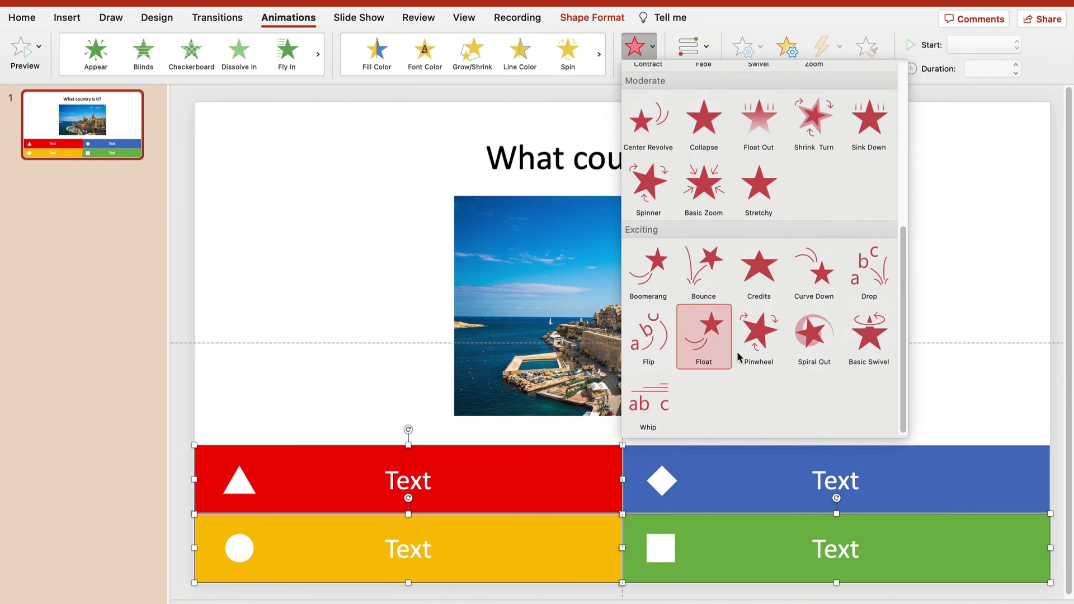
scroll(826, 176, "up", 1)
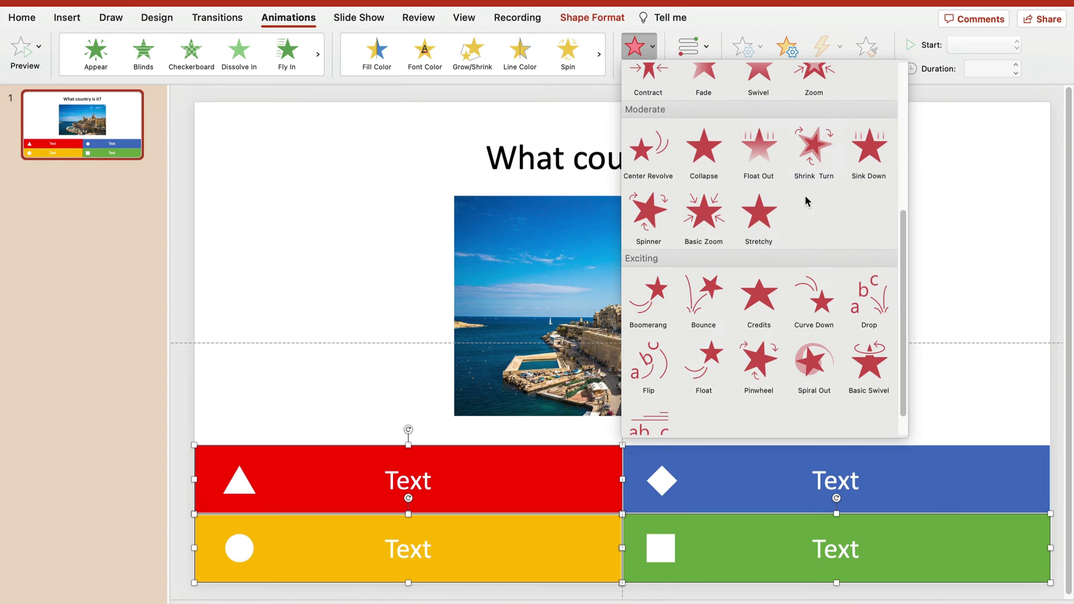
left_click(878, 156)
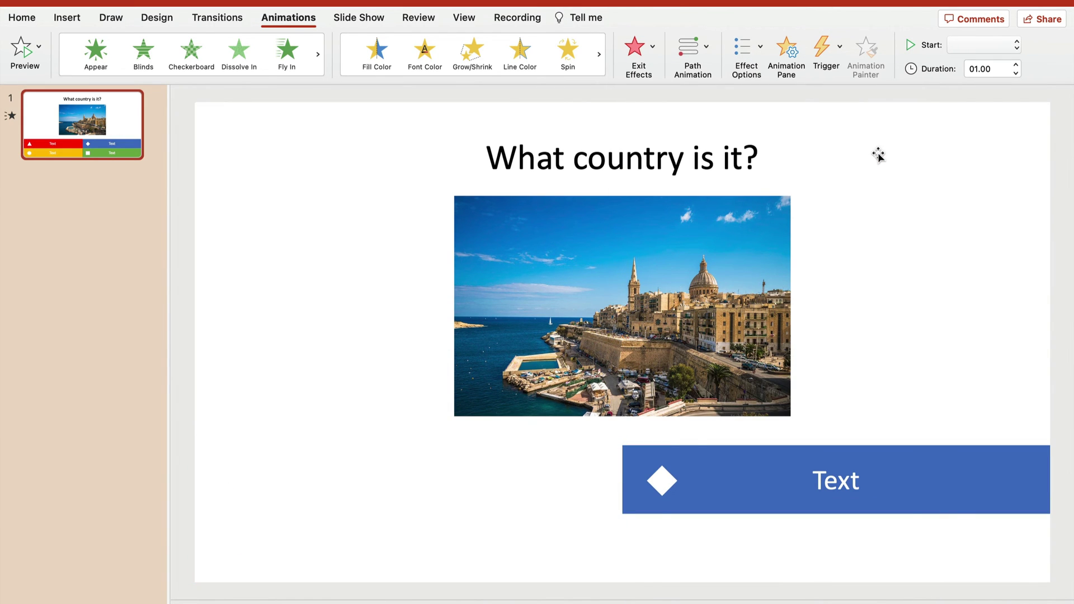
- In the Animation Pane, set the three Sink Down exits to start With Previous
left_click(792, 53)
left_click(952, 166)
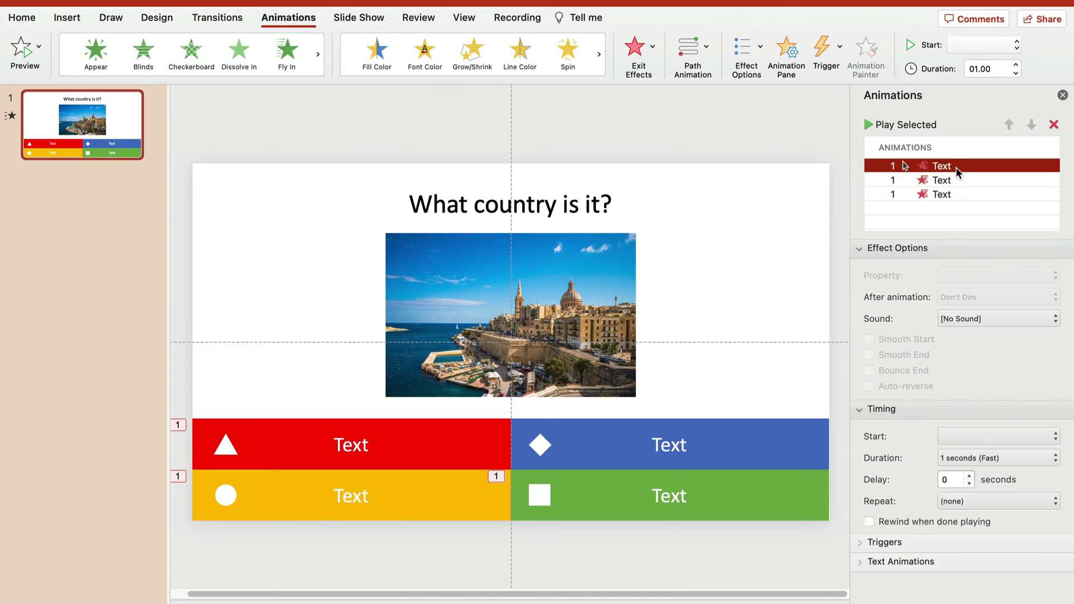
left_click(951, 179)
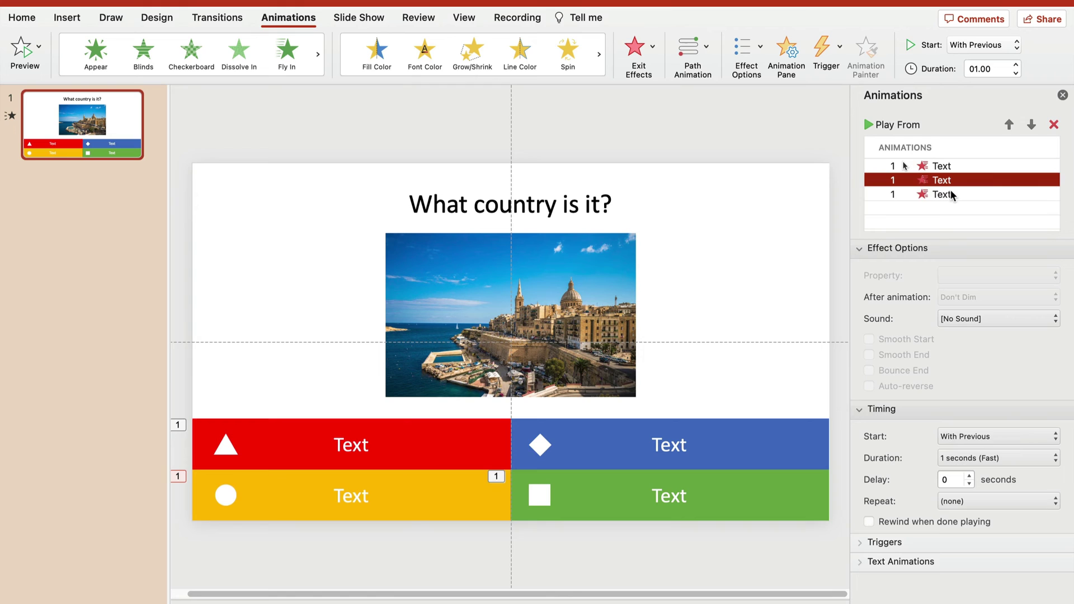
left_click(951, 194)
left_click(951, 166)
left_click(951, 179)
left_click(951, 194)
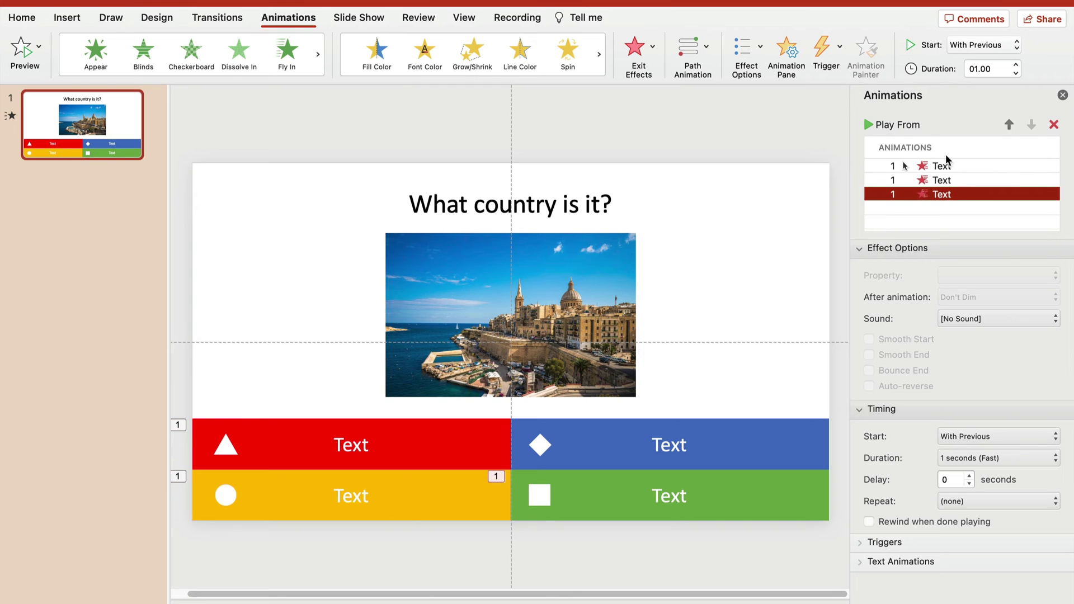
left_click(375, 19)
- Test the slide as a slide show, letting the three wrong answers sink away
left_click(81, 49)
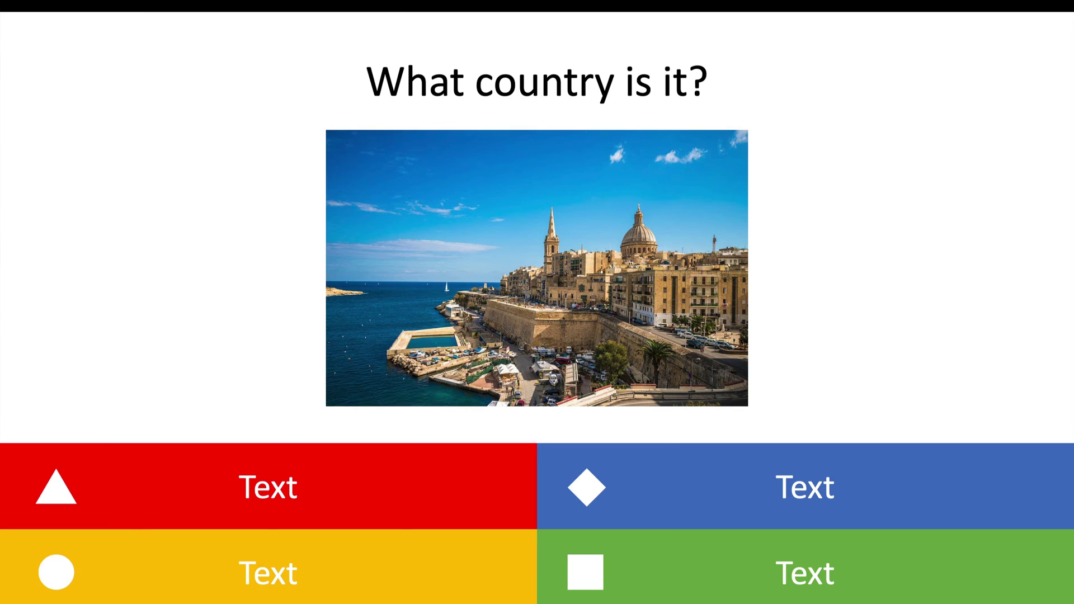
left_click(863, 144)
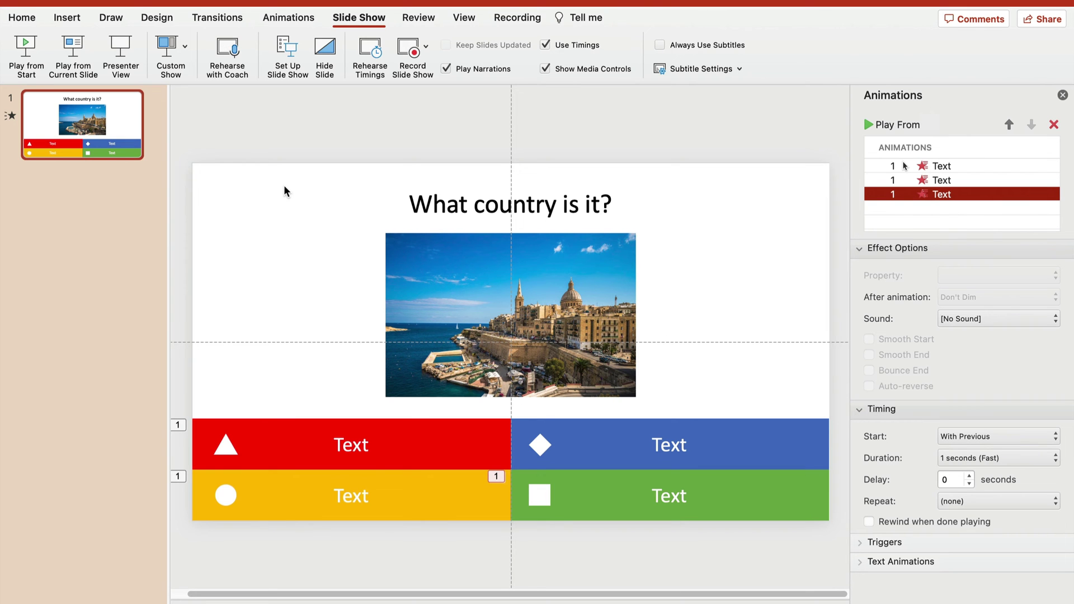
- Duplicate slide 1 and delete the three copied exit animations on the new slide
left_click(1062, 95)
right_click(133, 105)
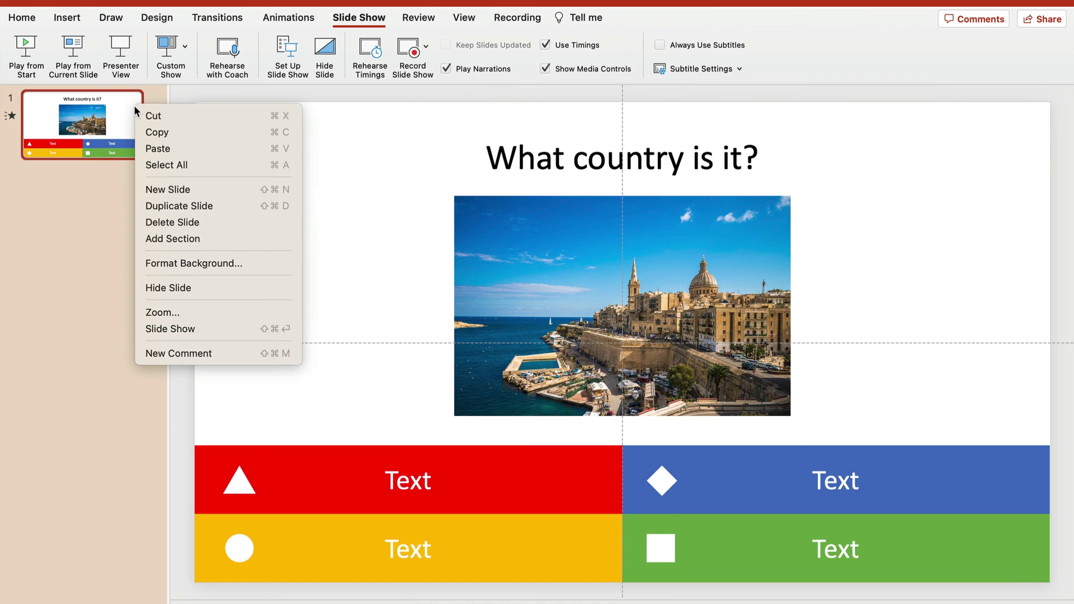
left_click(228, 206)
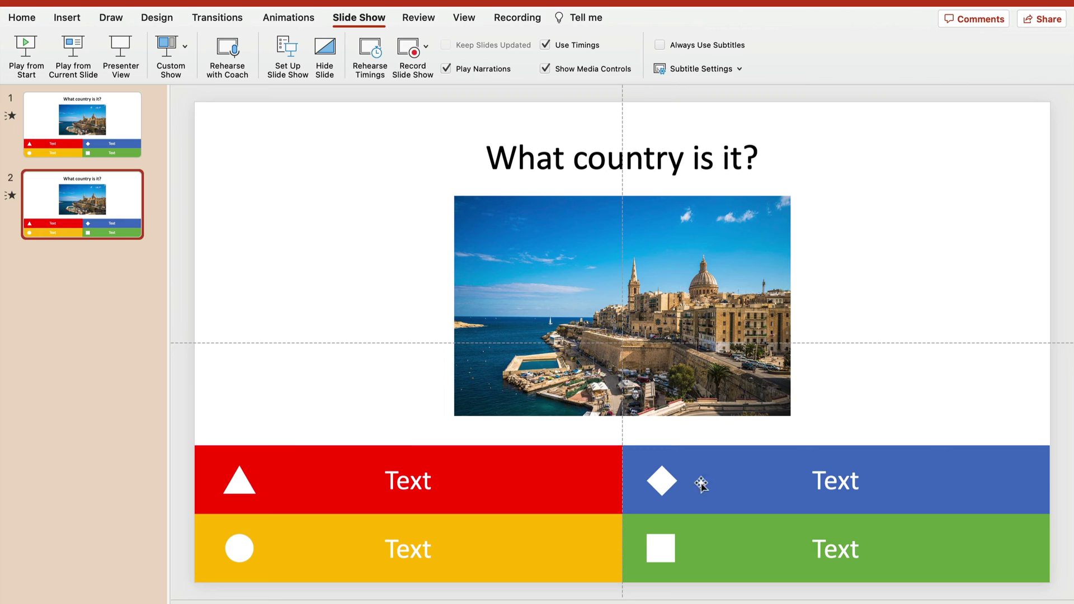
left_click(748, 485)
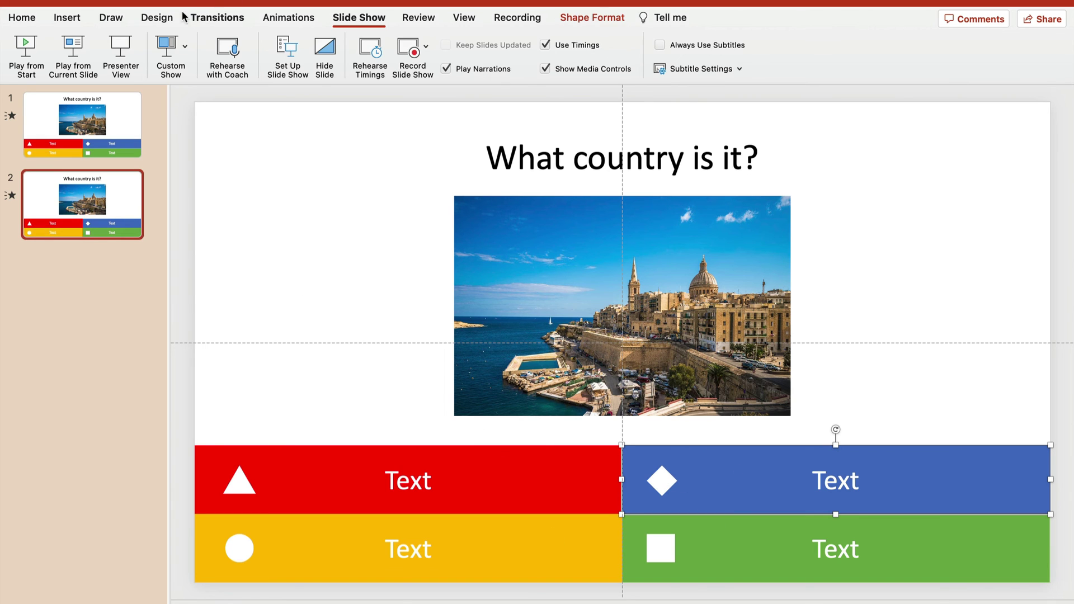
left_click(310, 18)
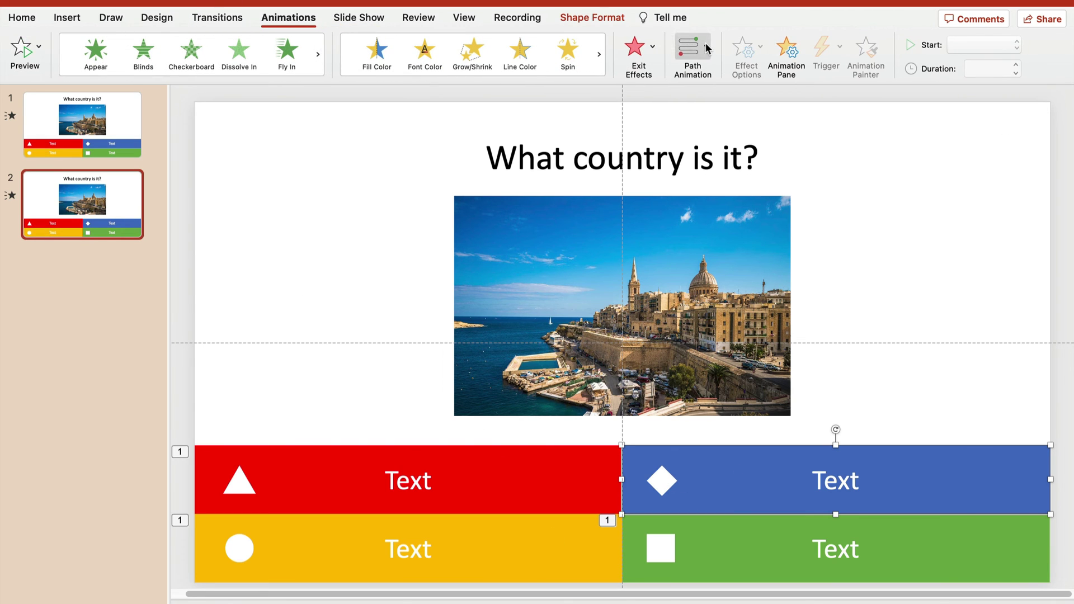
left_click(801, 56)
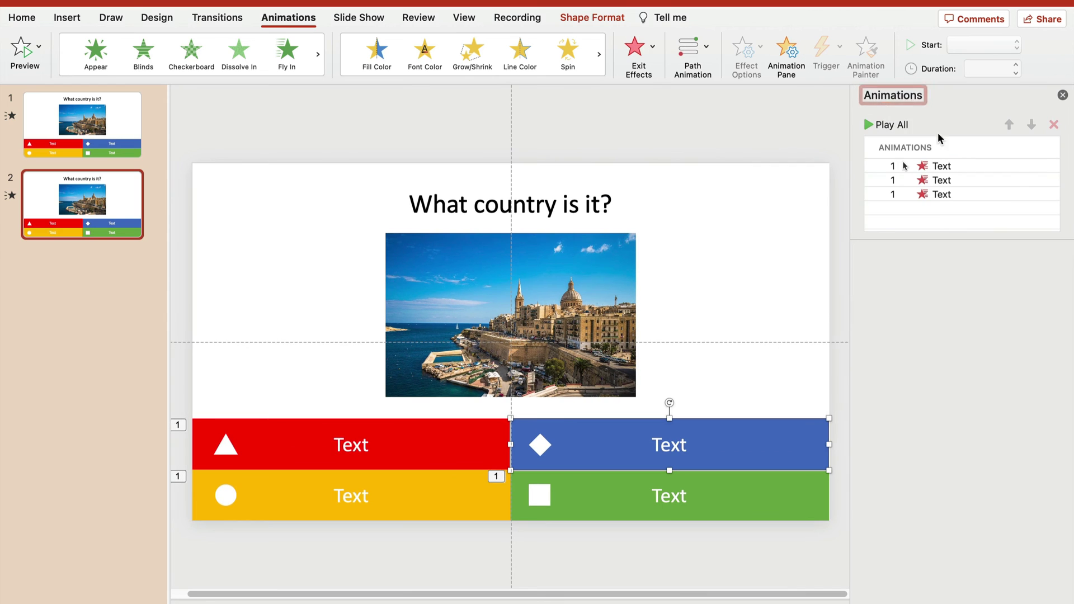
left_click(961, 165)
left_click(984, 194, "shift")
left_click(1055, 124)
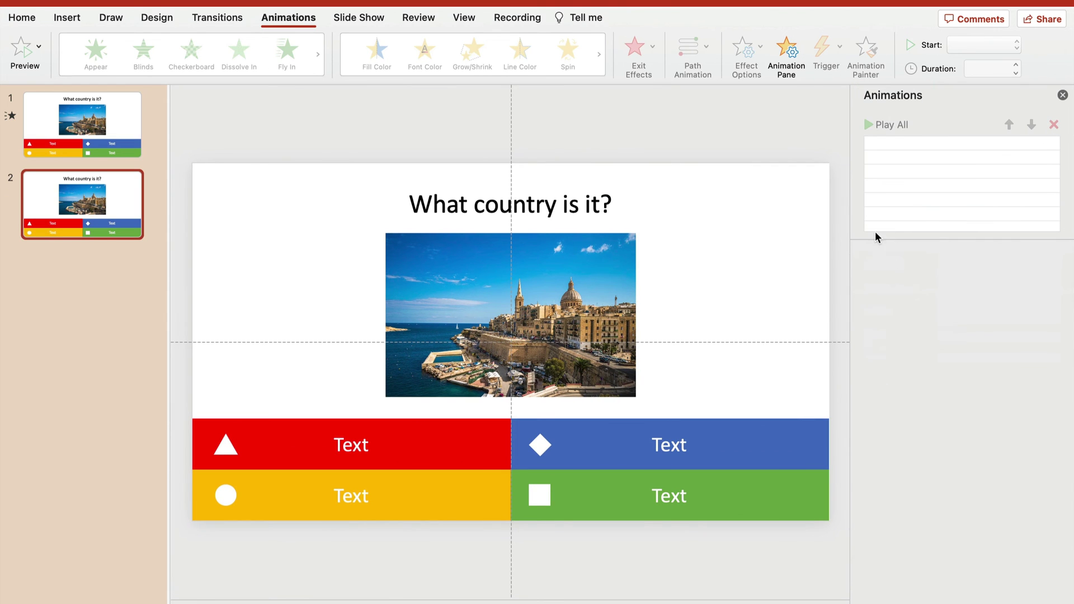
- Give slide 2's yellow, green and blue answer boxes the Sink Down exit effect
left_click(483, 506)
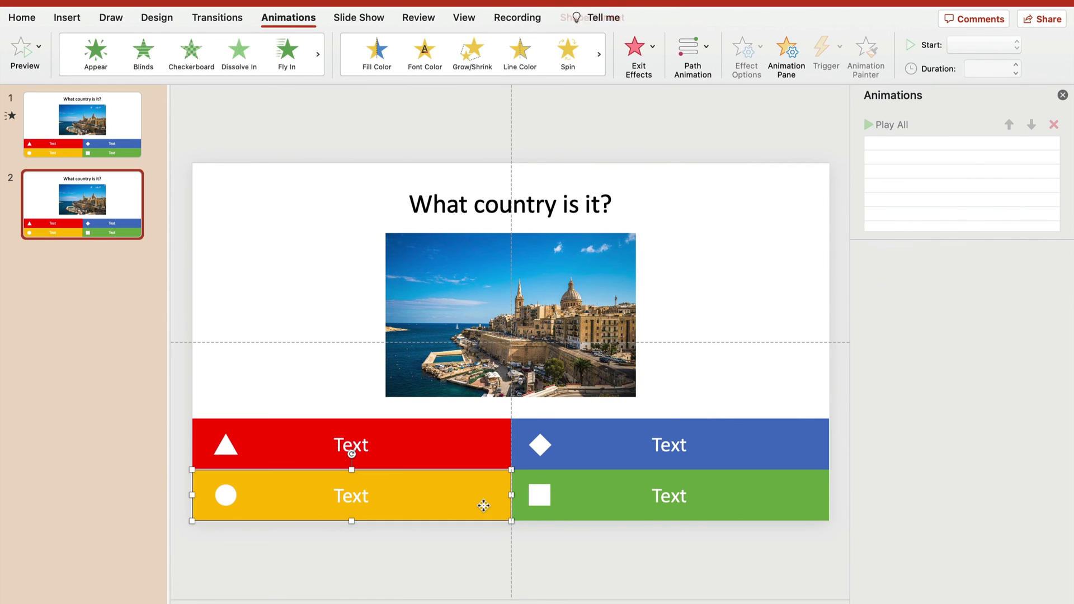
left_click(628, 500, "shift")
left_click(629, 448, "shift")
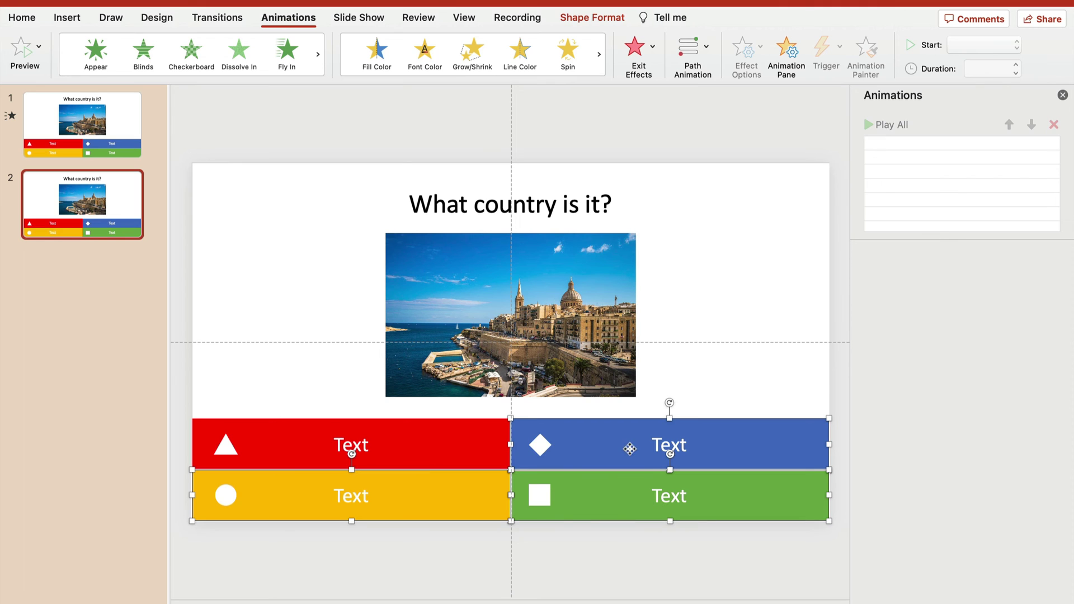
left_click(648, 48)
scroll(815, 346, "down", 5)
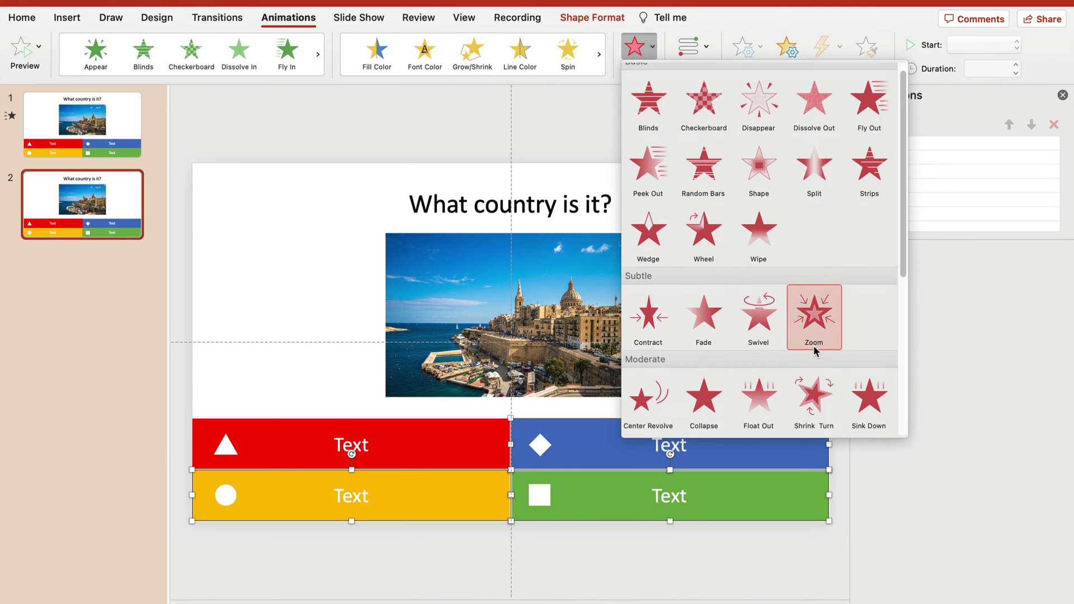
left_click(863, 287)
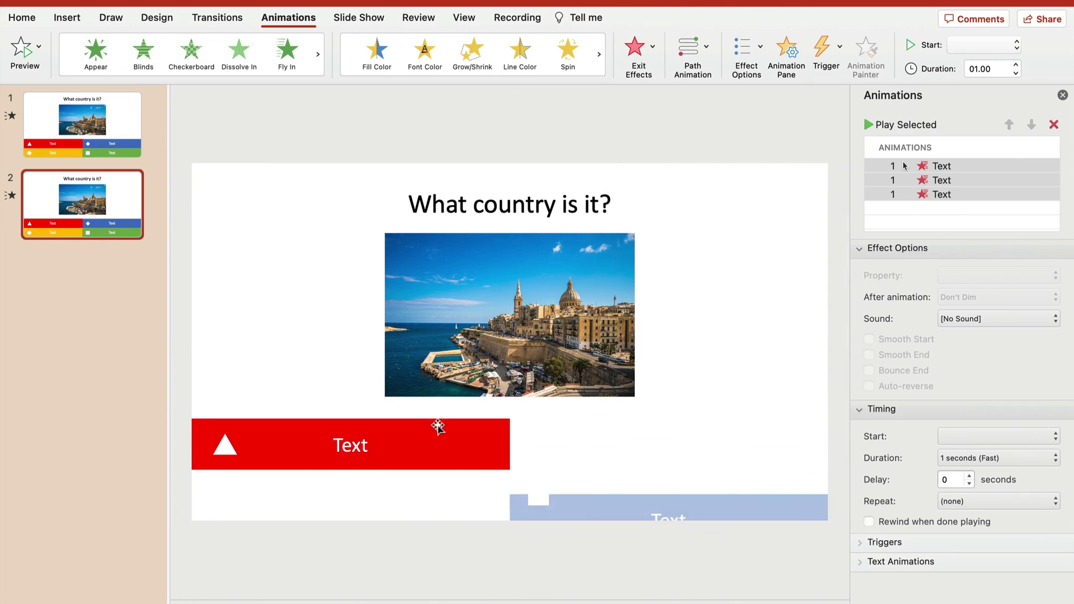
right_click(113, 216)
- Duplicate slide 2 as slide 3 and delete its three copied animations
left_click(162, 308)
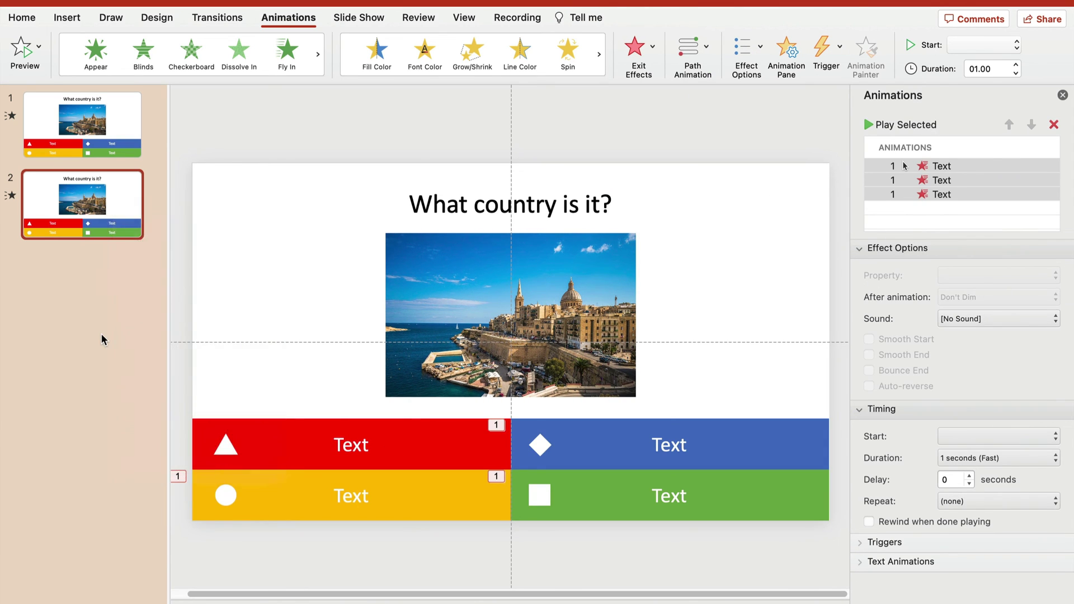
left_click(1005, 166)
left_click(987, 203, "shift")
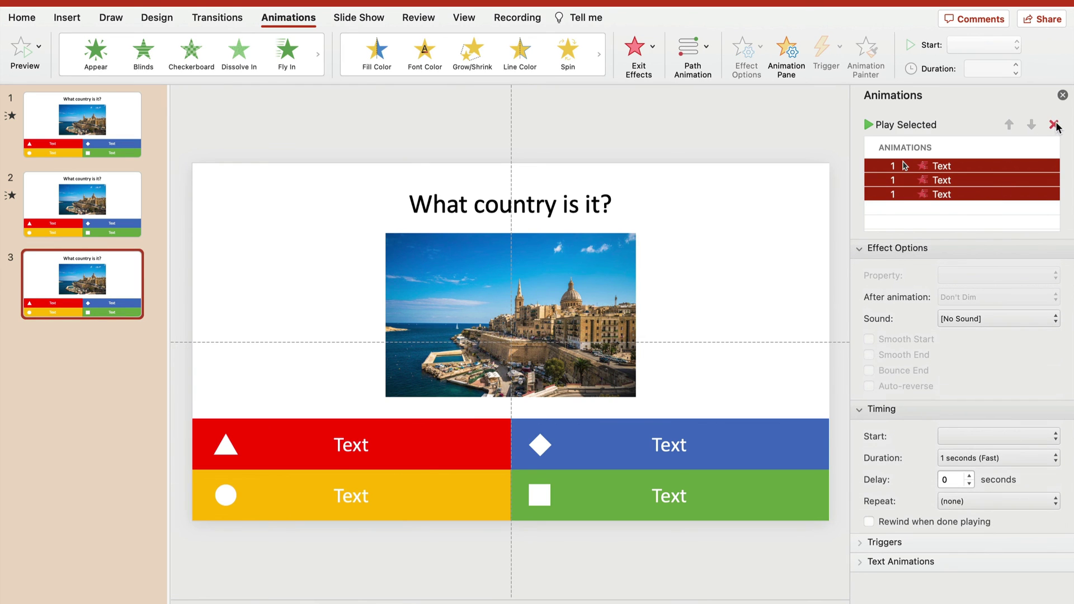
left_click(1054, 124)
- Give slide 3's blue, green and red boxes Sink Down exits, then move slide 2 to the top
left_click(768, 444)
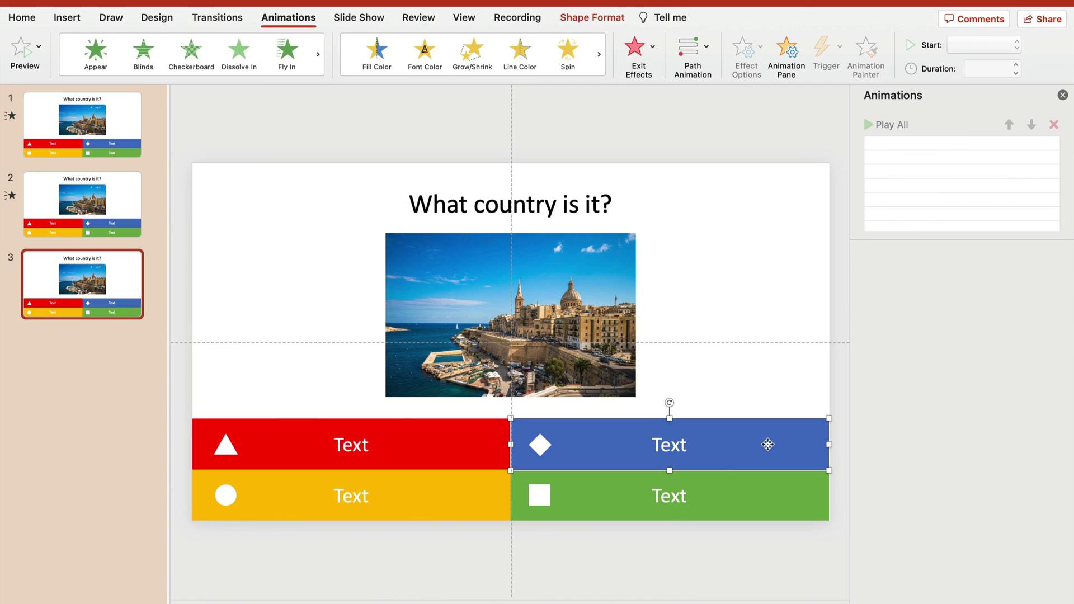
left_click(598, 511, "shift")
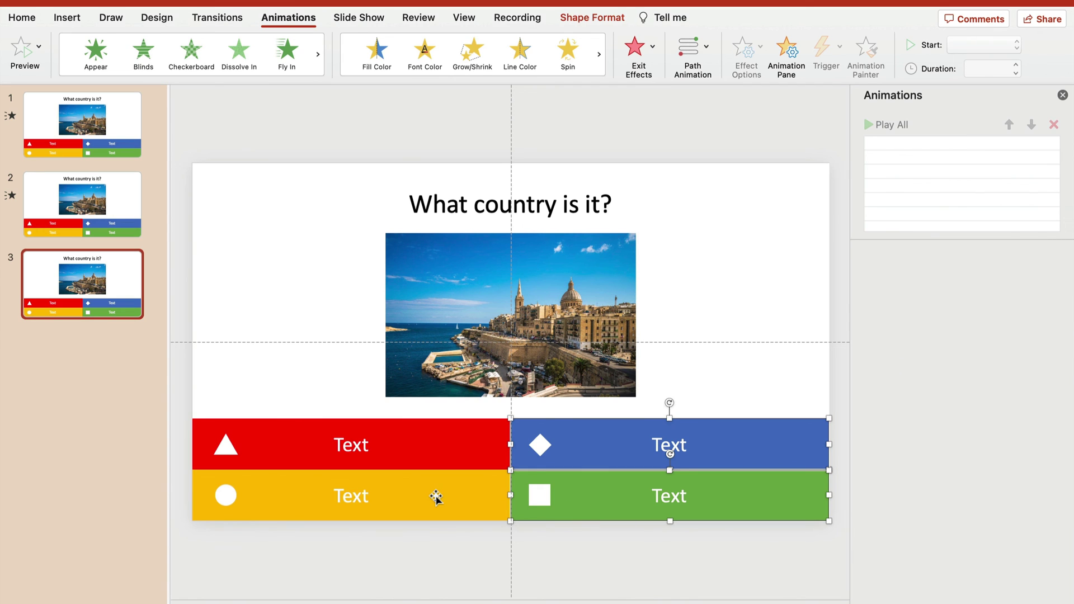
left_click(467, 446, "shift")
left_click(646, 56)
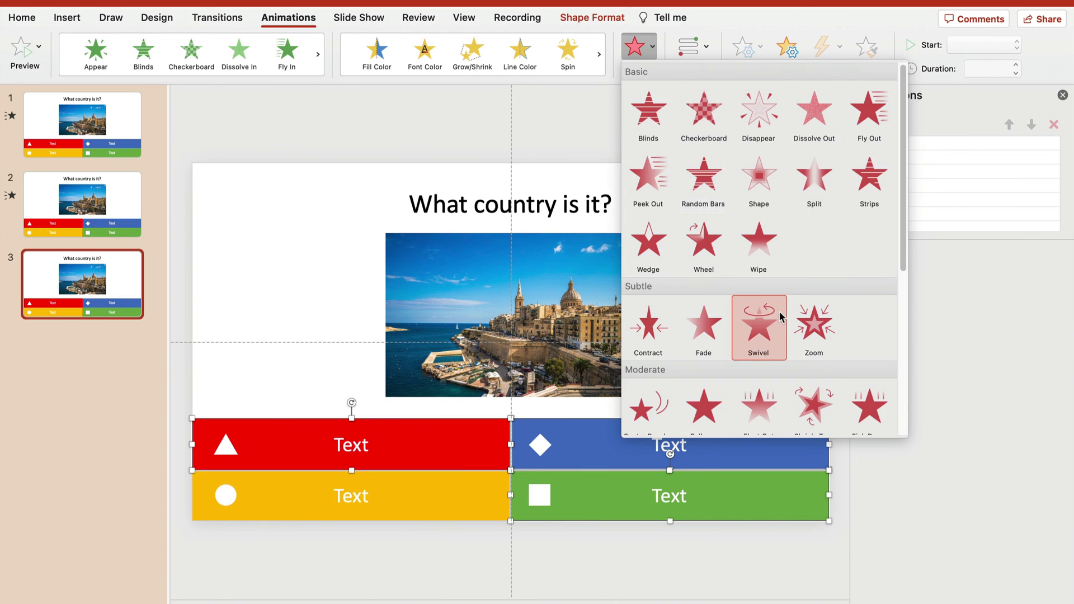
scroll(759, 327, "down", 5)
left_click(865, 162)
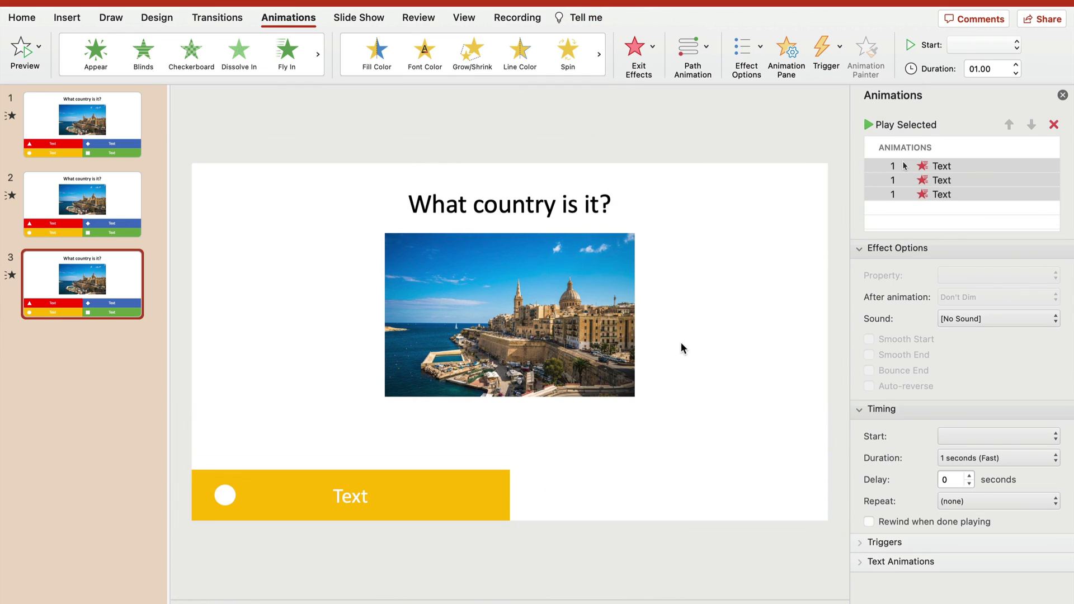
left_click(99, 208)
left_click_drag(99, 207, 103, 135)
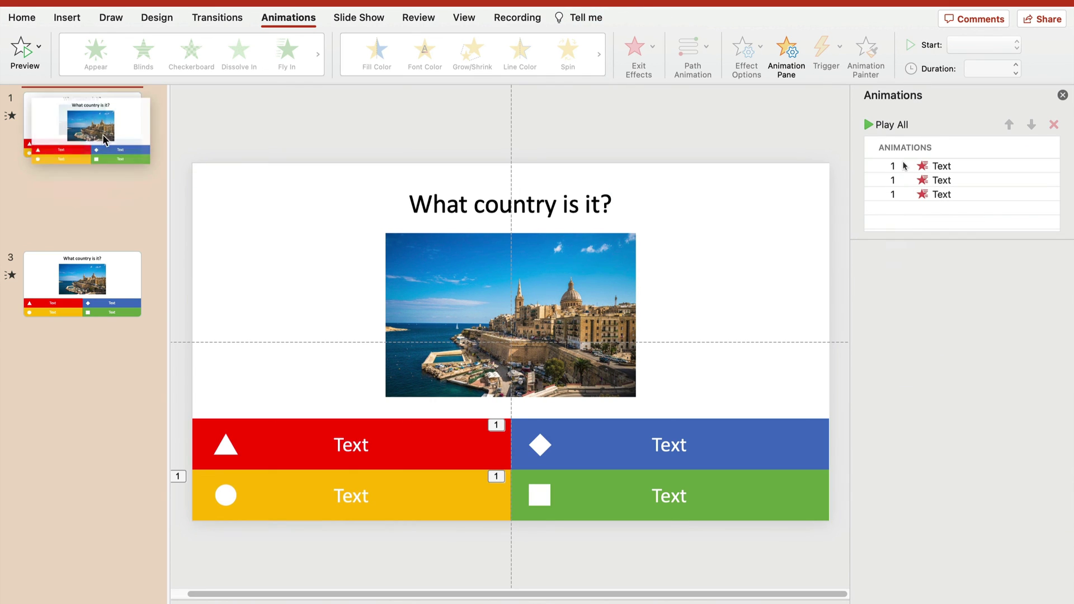
- Duplicate slide 3 as slide 4 and delete its three copied animations
left_click(99, 274)
right_click(99, 274)
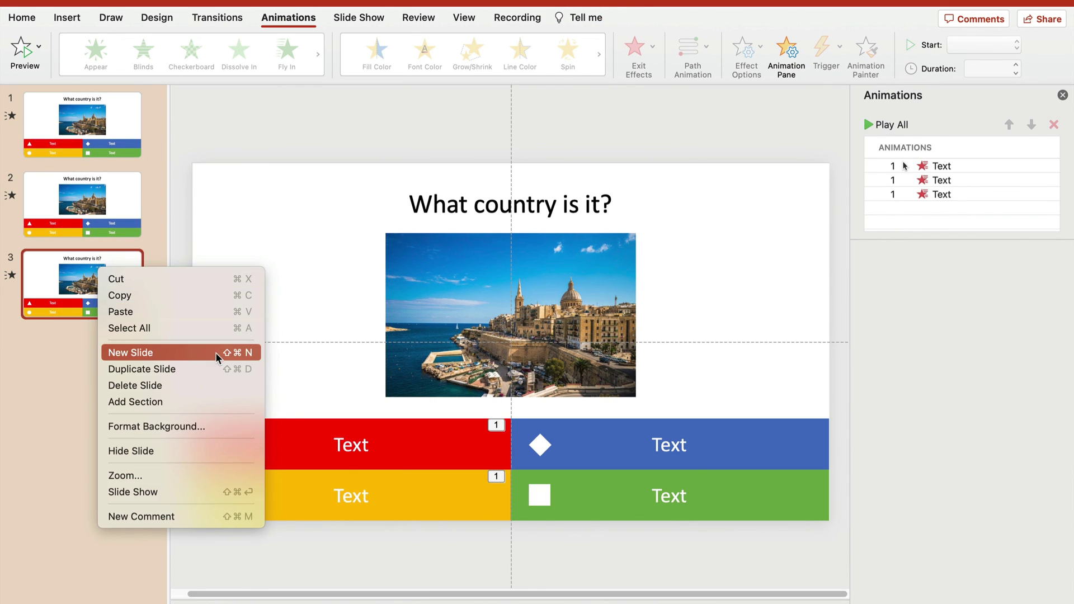
left_click(211, 364)
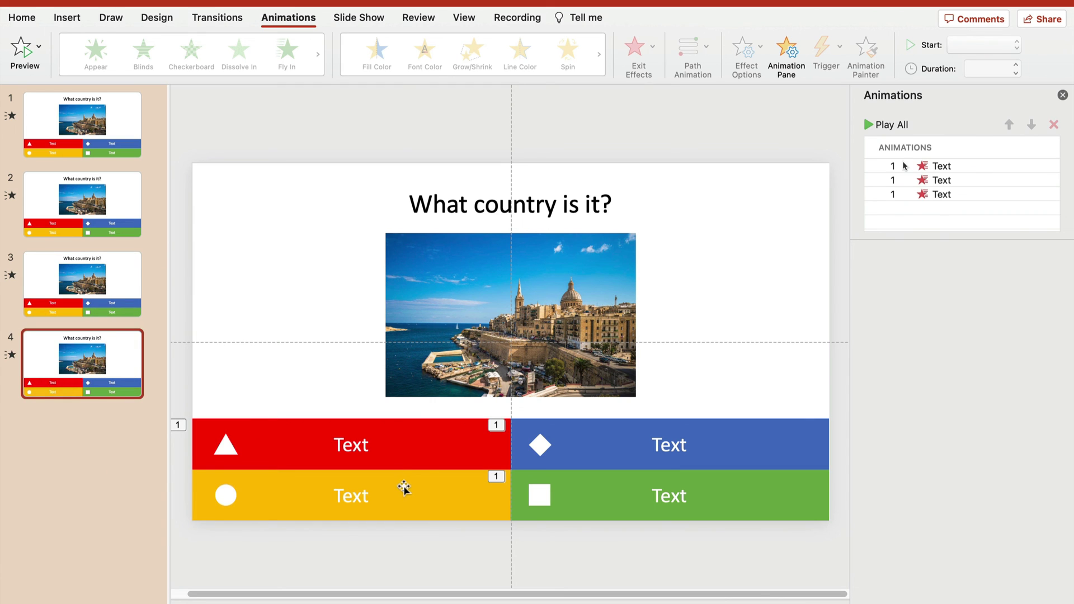
left_click(993, 194)
left_click(988, 168, "shift")
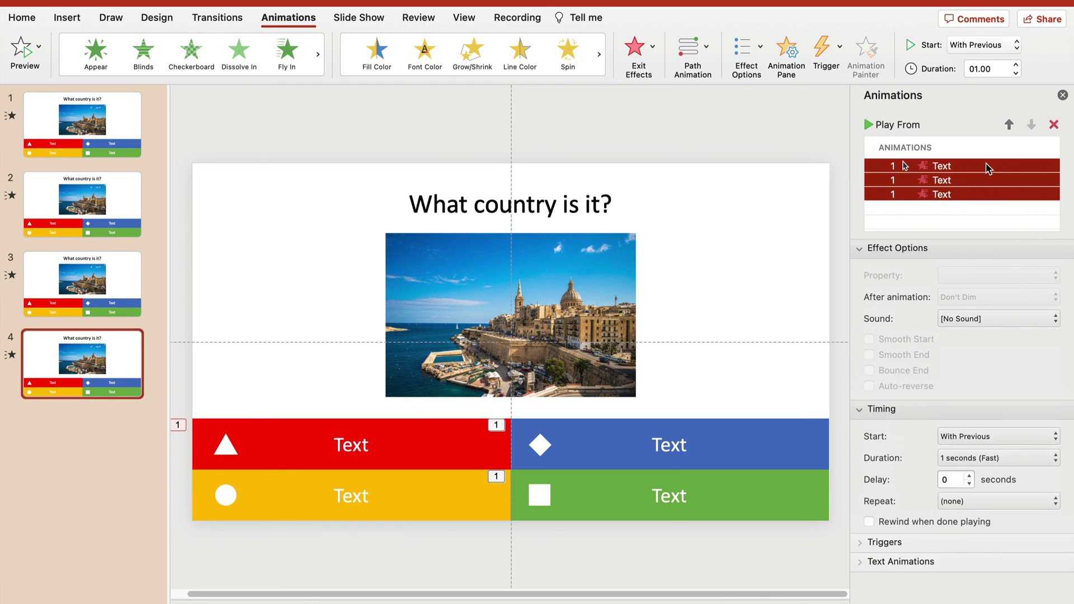
left_click(1054, 124)
- Give slide 4's blue, red and yellow answer boxes the Sink Down exit effect
left_click(714, 445)
left_click(430, 431, "shift")
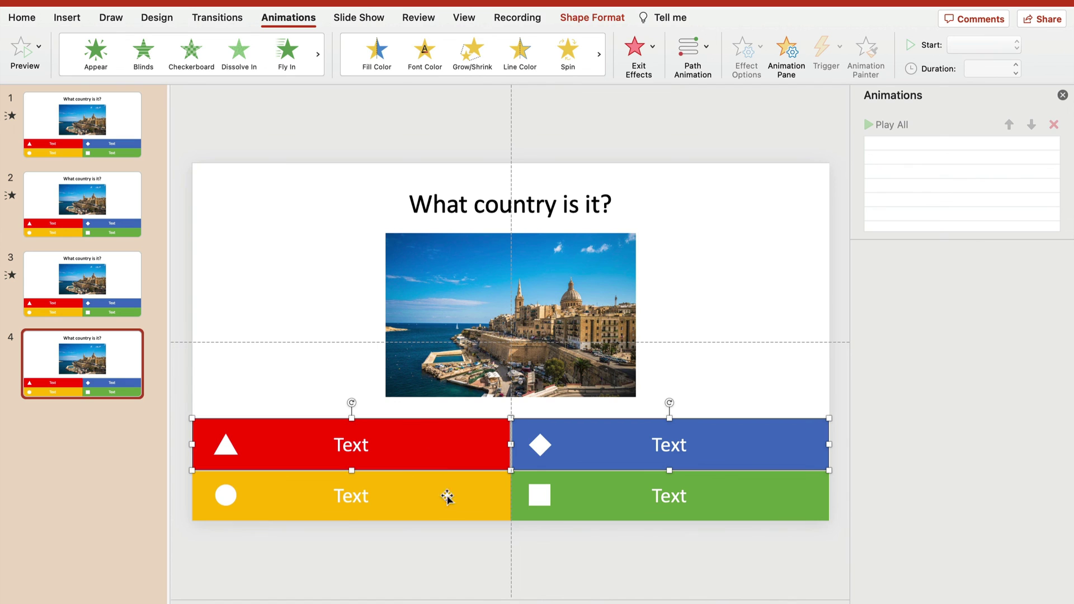
left_click(448, 498, "shift")
left_click(653, 48)
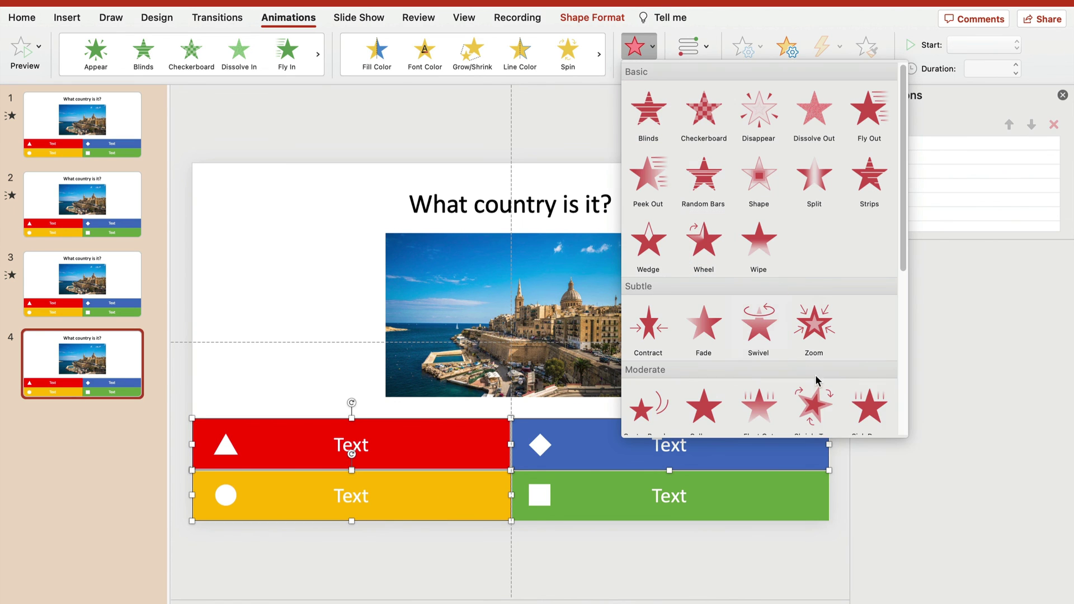
scroll(856, 319, "down", 1)
left_click(874, 376)
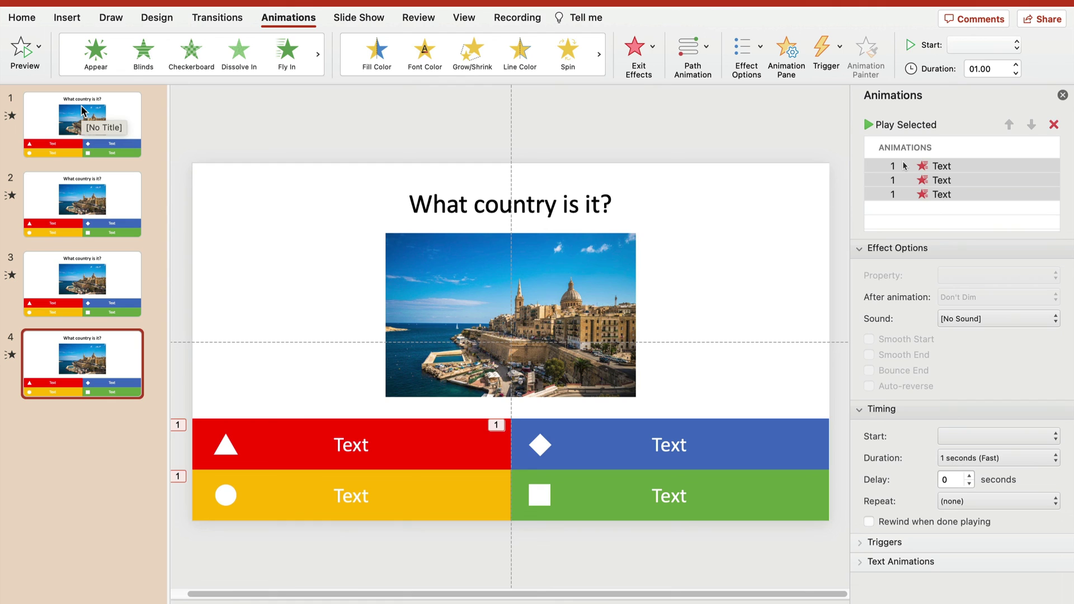
left_click(83, 111)
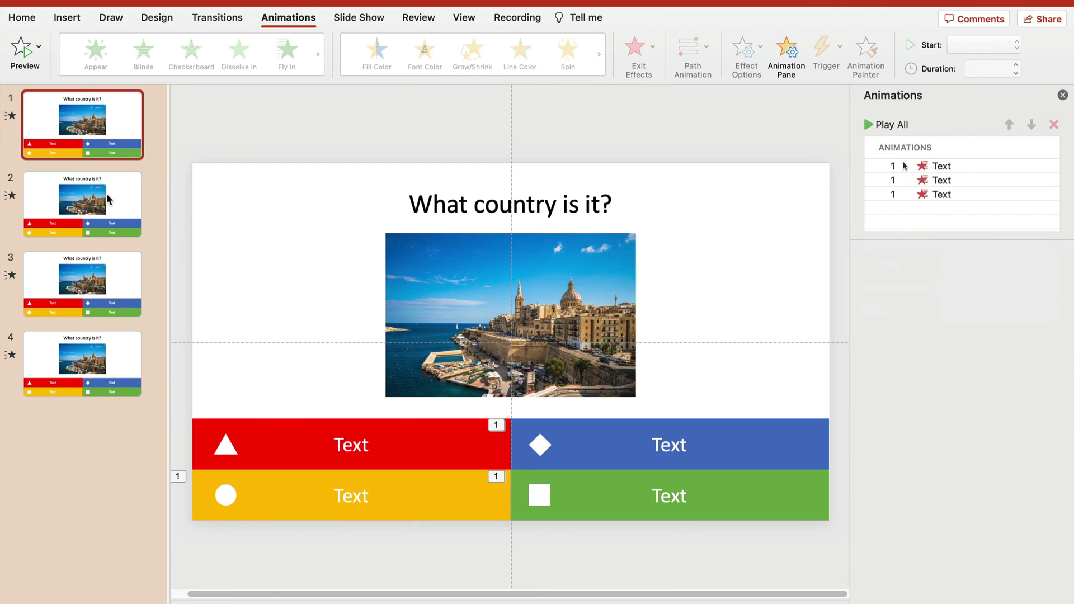
left_click(95, 201)
left_click(105, 273)
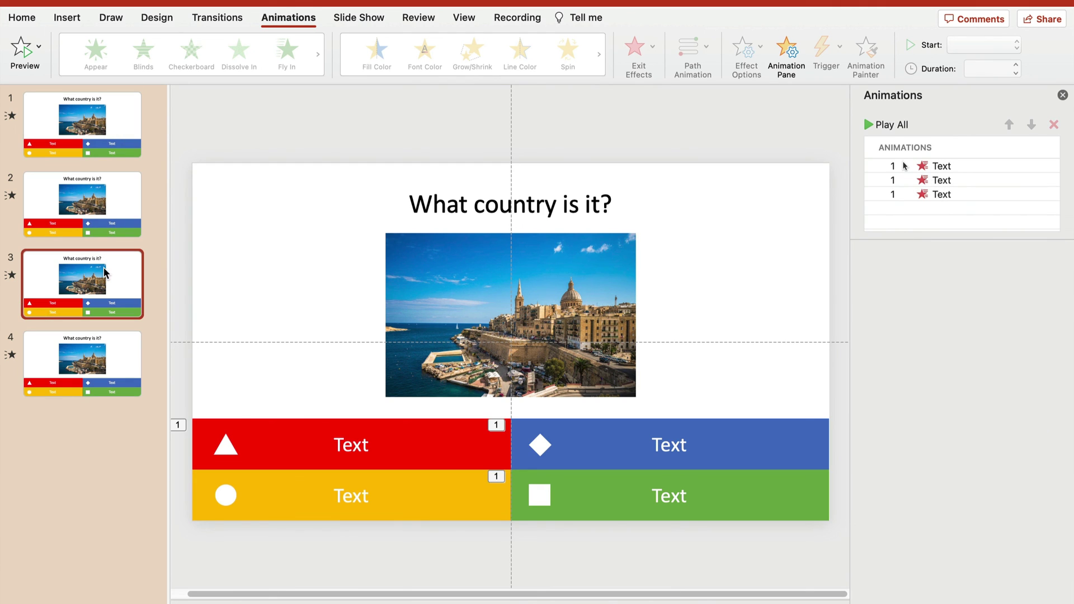
left_click(123, 365)
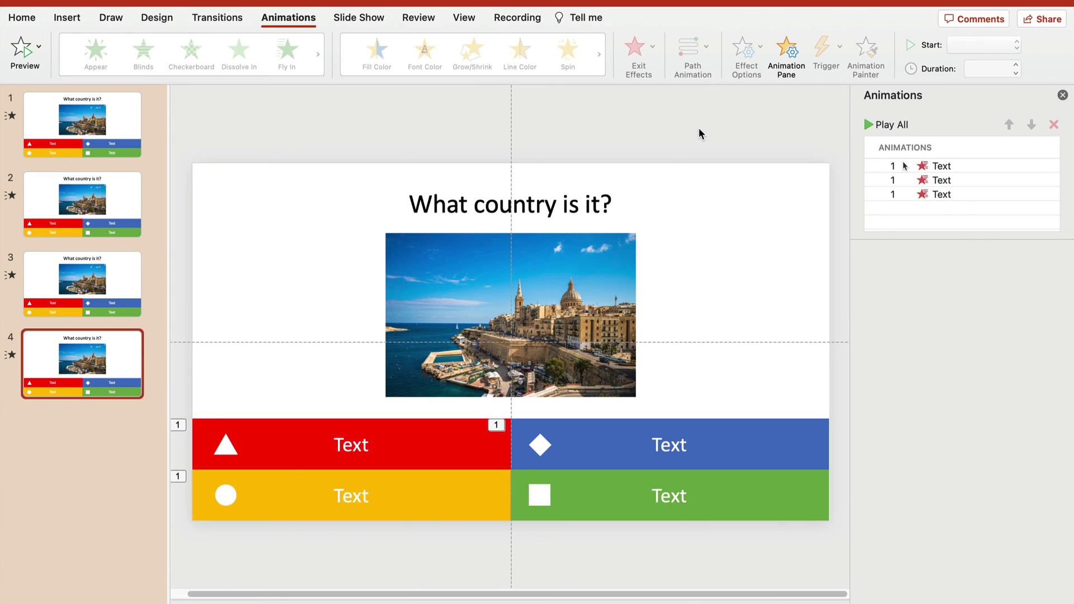